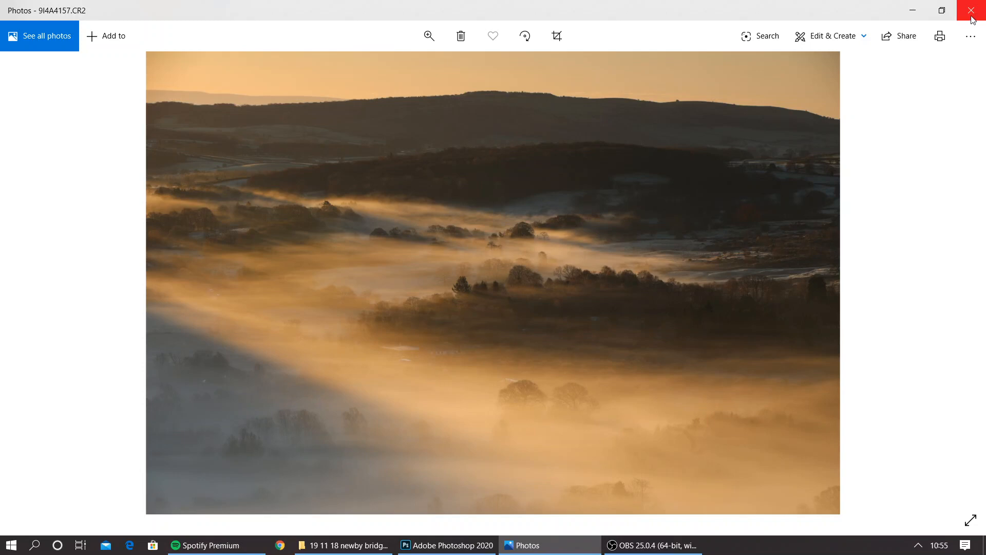
# Open the photo 9I4A4157.CR2 from the Photos viewer in Adobe Photoshop 2020
pyautogui.rightClick(604, 254)
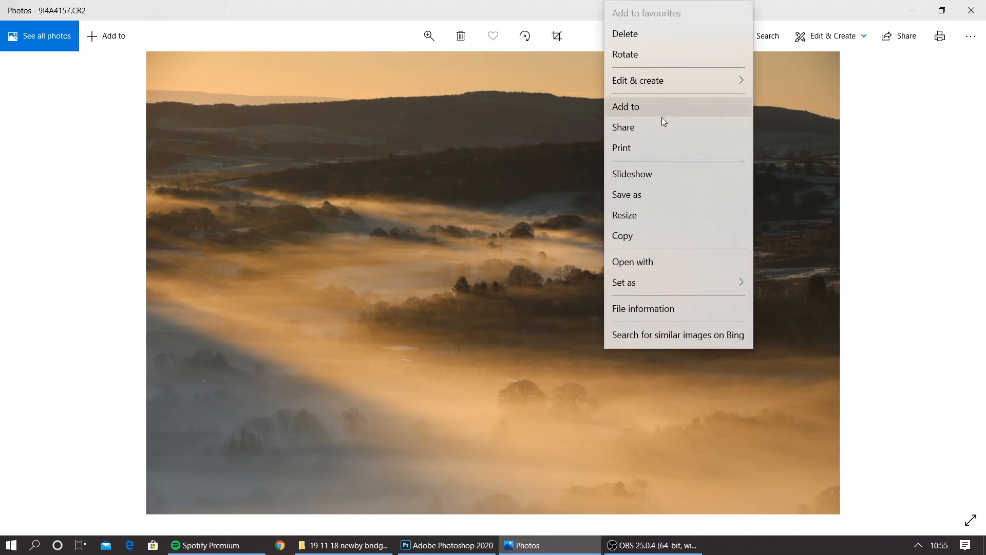
pyautogui.click(670, 267)
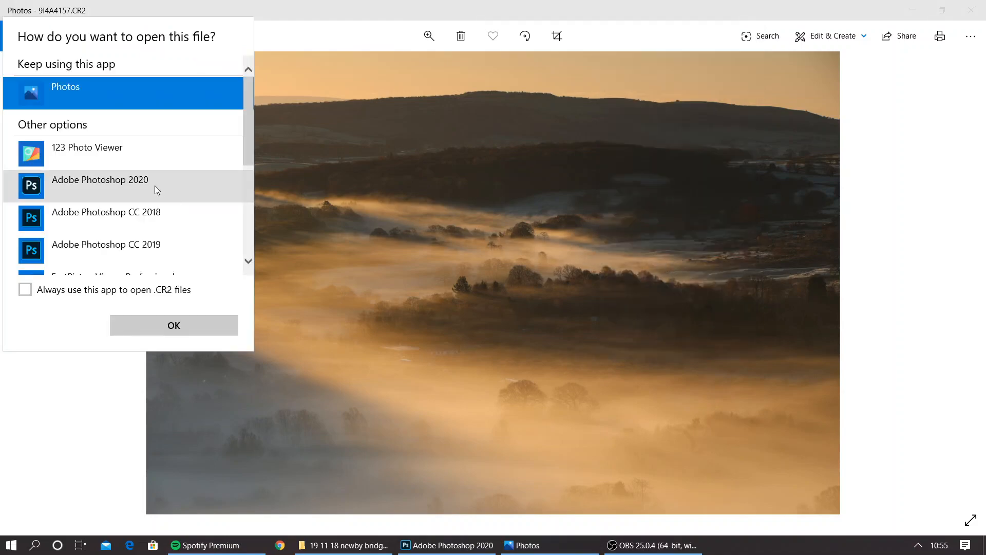
pyautogui.click(155, 188)
pyautogui.click(208, 323)
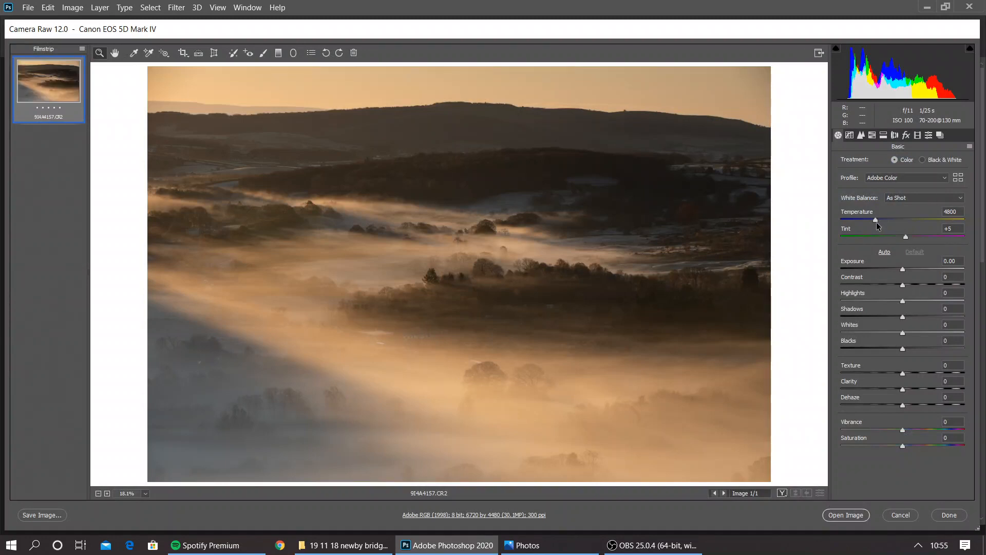
# Set Temperature to 5400, Exposure to +0.40, Shadows to +15, Whites to +36 and Blacks to -7, raise Vibrance slightly, and apply a lens correction
pyautogui.moveTo(876, 220); pyautogui.dragTo(882, 221)
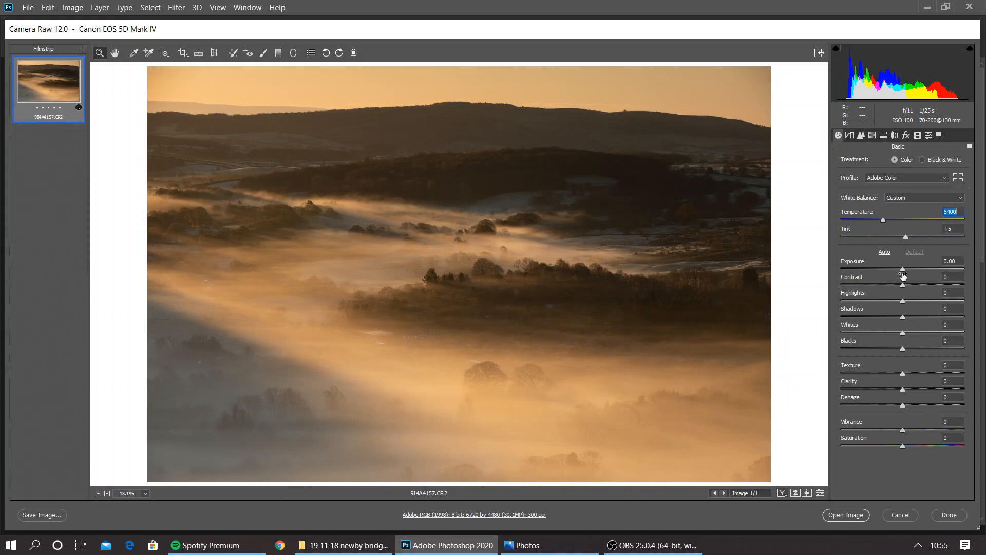
pyautogui.moveTo(903, 271); pyautogui.dragTo(908, 271)
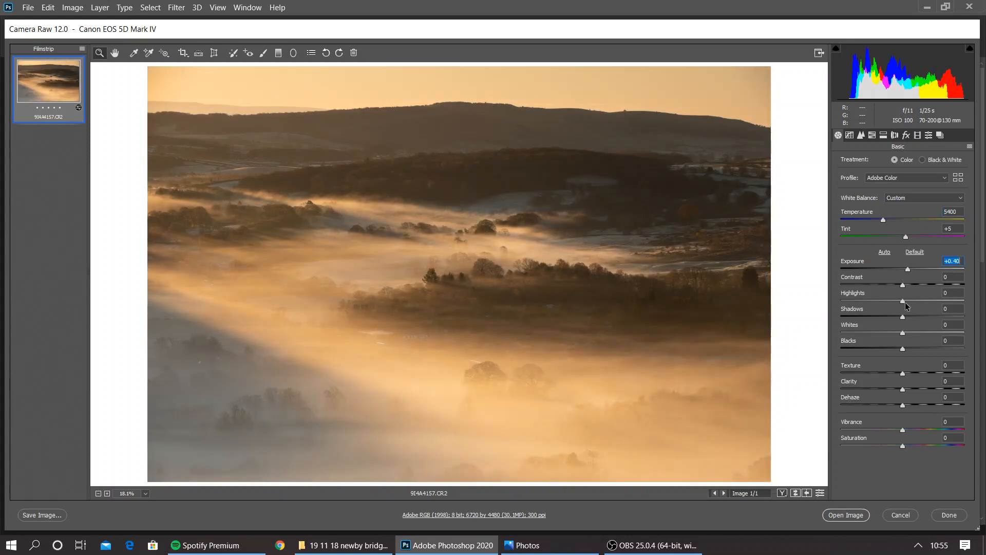
pyautogui.moveTo(903, 333)
pyautogui.mouseDown()
pyautogui.moveTo(924, 333)
pyautogui.moveTo(896, 349)
pyautogui.moveTo(910, 319)
pyautogui.mouseUp()
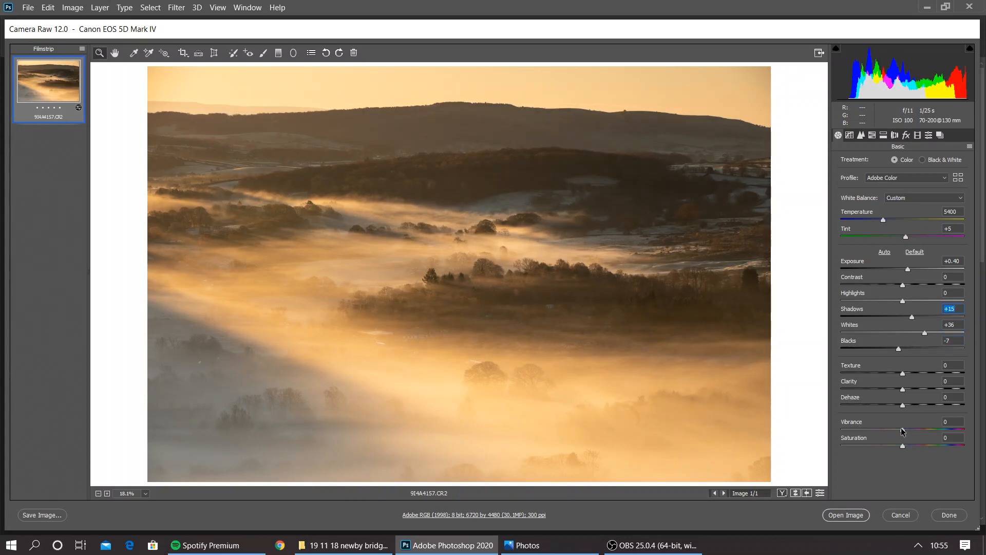
pyautogui.moveTo(902, 430); pyautogui.dragTo(909, 430)
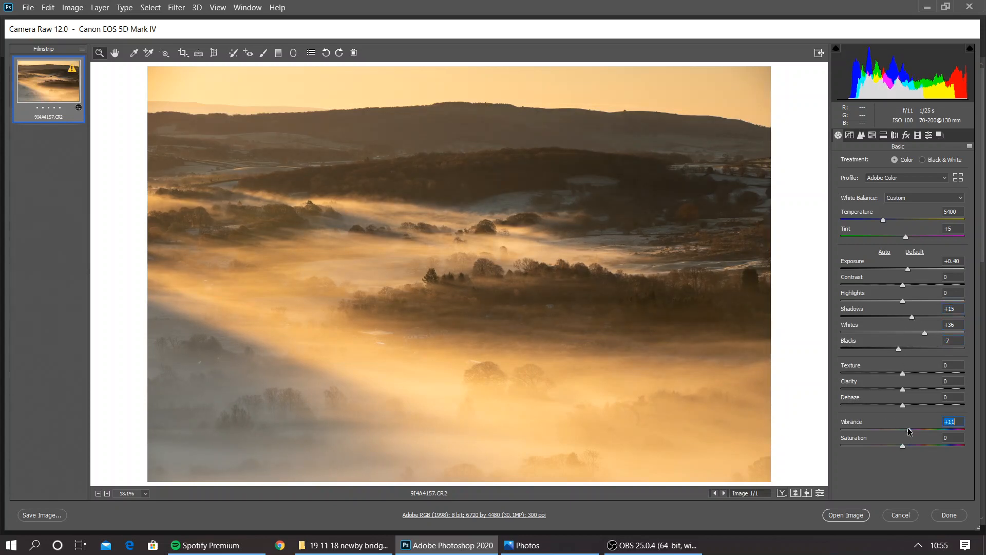
pyautogui.click(895, 135)
pyautogui.click(863, 191)
# Add tone curve points at input 52, output 53 and input 204, output 206, lift the black point slightly, and open the image for layer editing
pyautogui.click(850, 135)
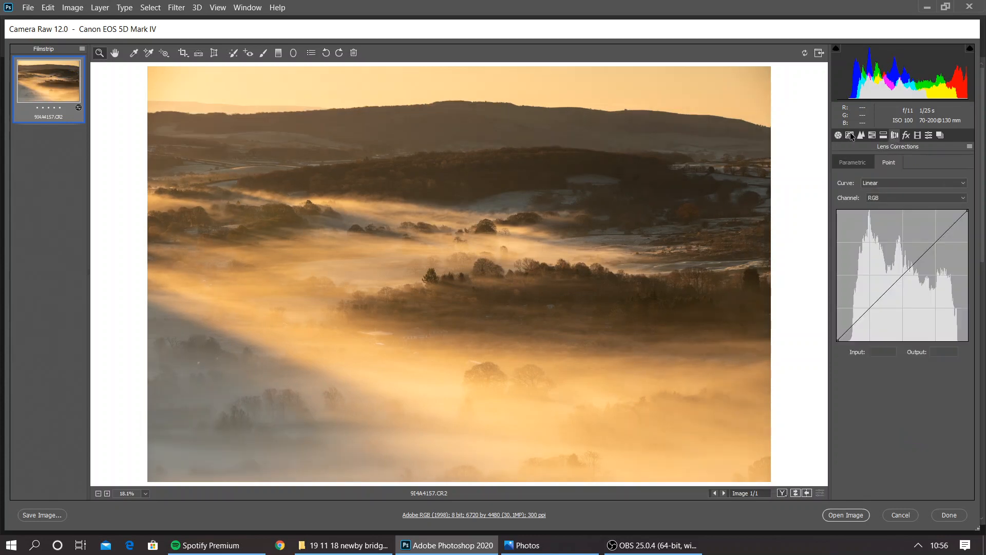
pyautogui.moveTo(844, 337); pyautogui.dragTo(833, 337)
pyautogui.click(863, 313)
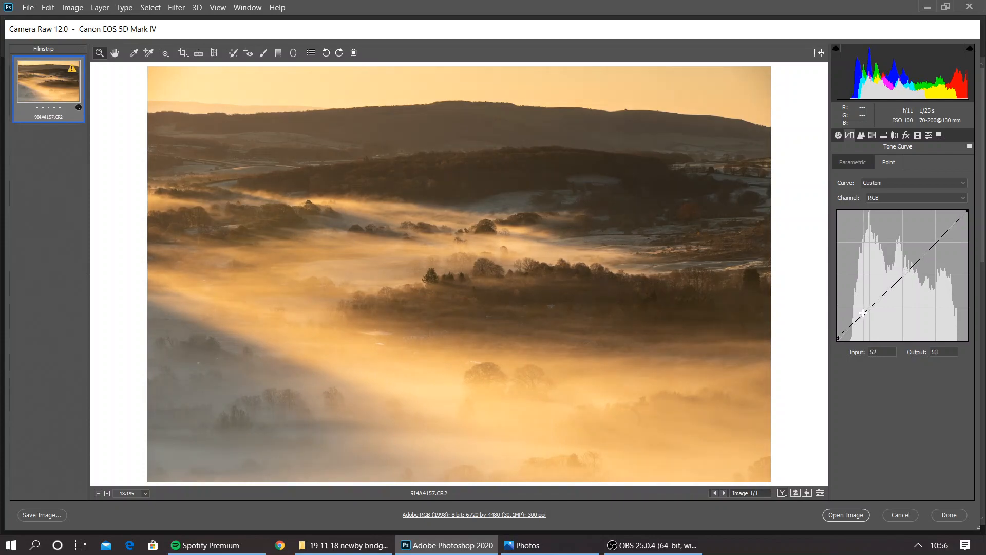
pyautogui.moveTo(946, 225); pyautogui.dragTo(942, 235)
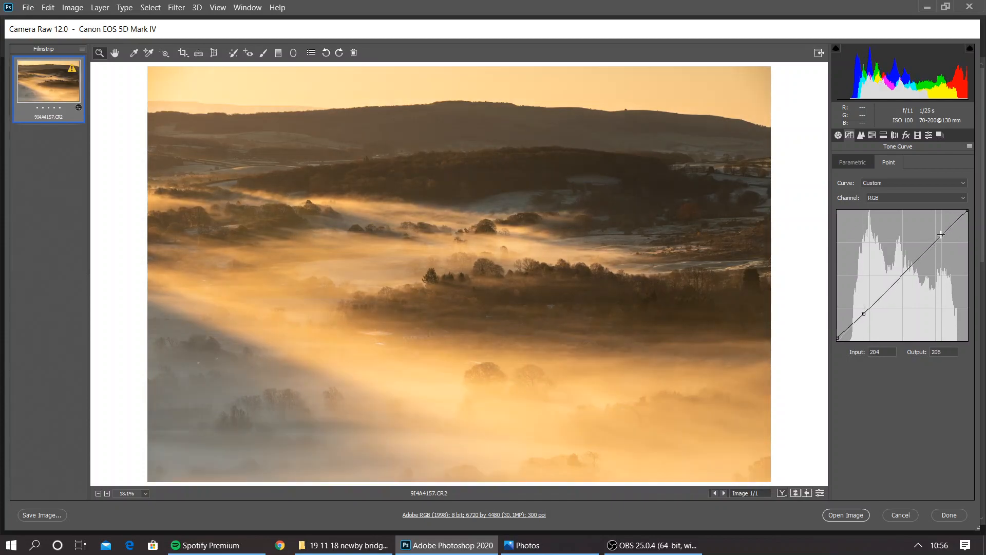
pyautogui.click(852, 516)
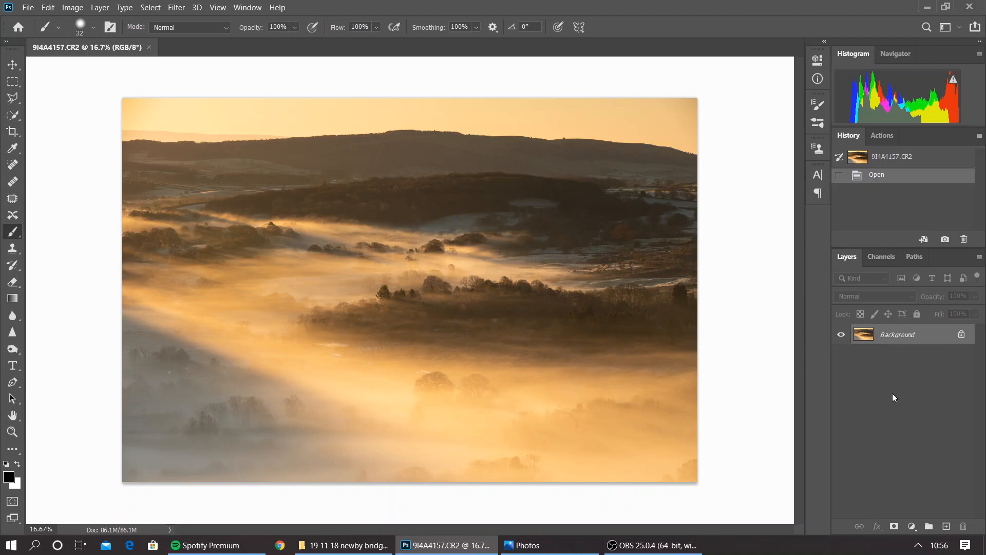
# Duplicate the Background layer, and duplicate that copy again to make a three-layer stack
pyautogui.rightClick(888, 338)
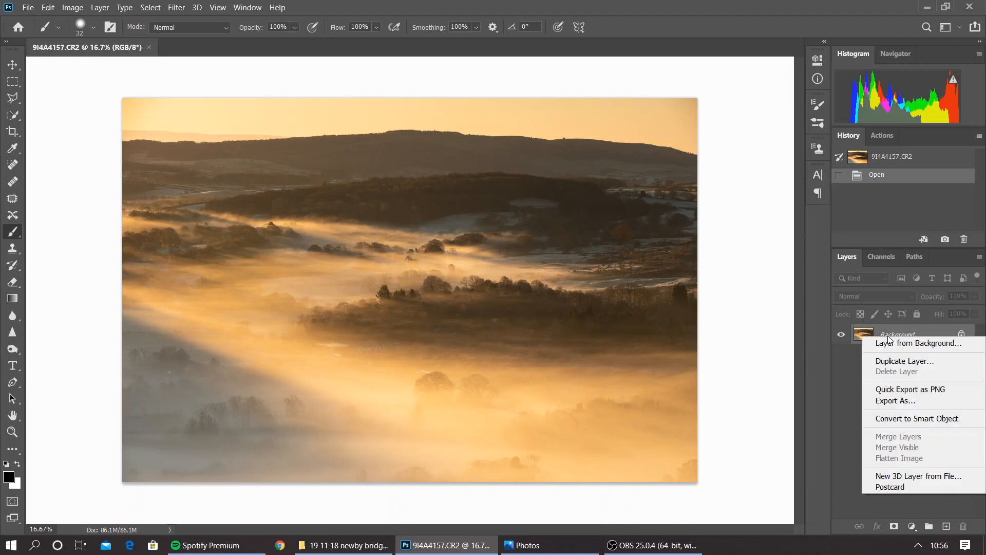
pyautogui.click(904, 362)
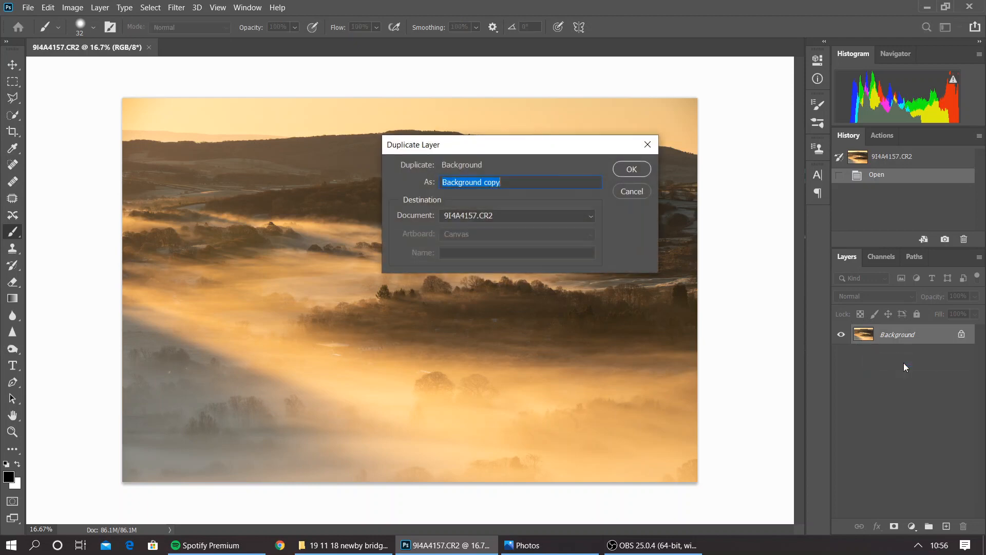
pyautogui.click(631, 169)
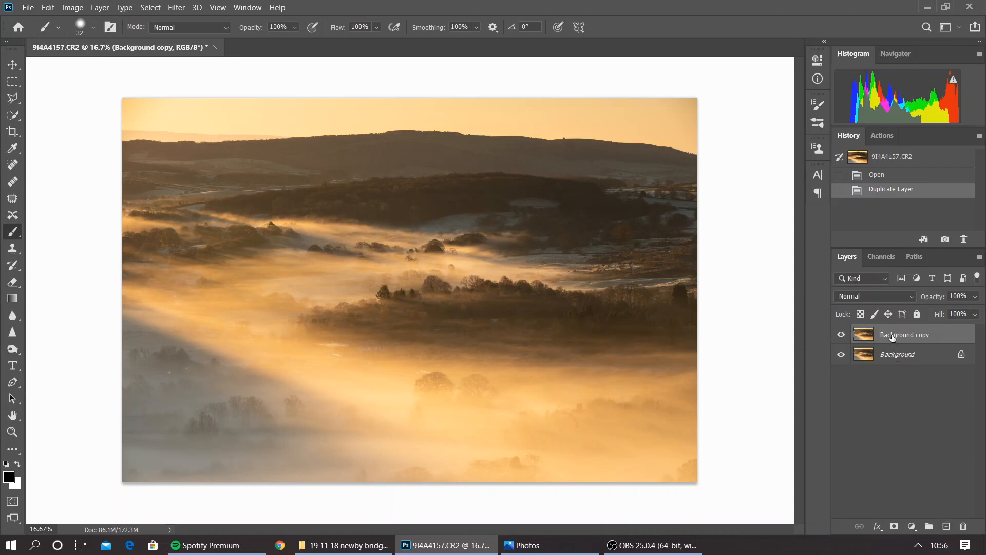
pyautogui.moveTo(893, 338); pyautogui.dragTo(946, 526)
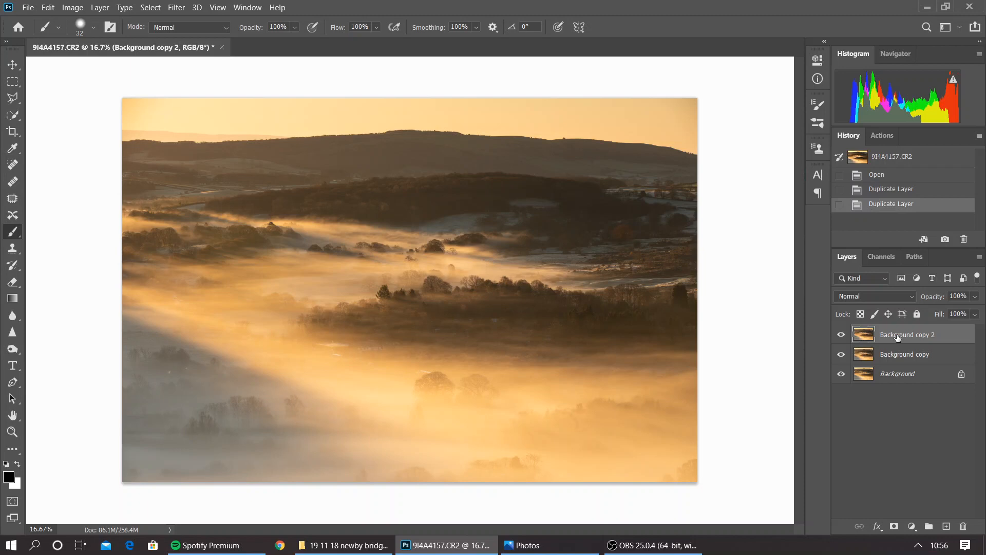
# Rename the uppermost layer copy as "top layer"
pyautogui.doubleClick(901, 336)
pyautogui.write('top layer')
pyautogui.press('Return')
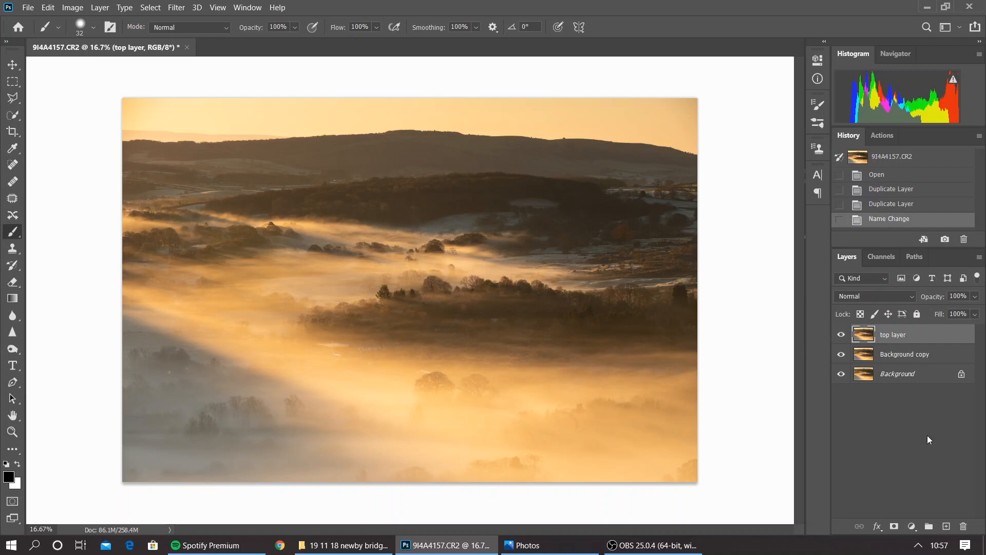
# Hide all three layers one after another and show them again to examine the layer stack
pyautogui.click(840, 337)
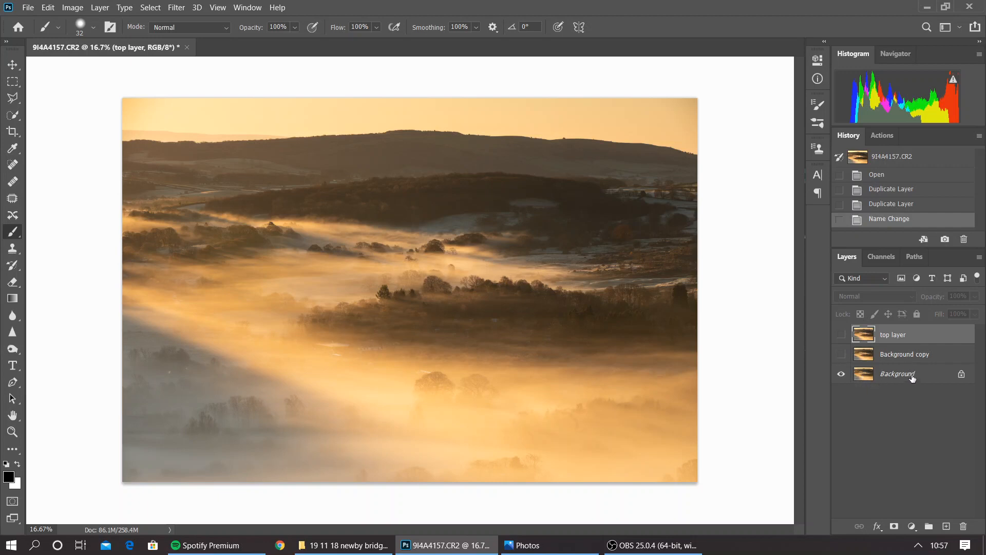
pyautogui.click(843, 375)
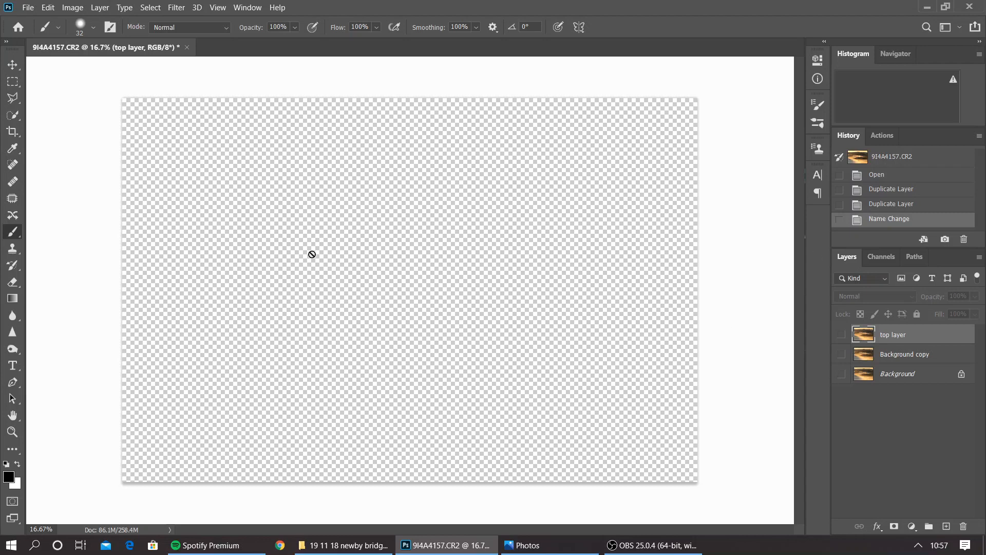
pyautogui.moveTo(842, 374); pyautogui.dragTo(842, 337)
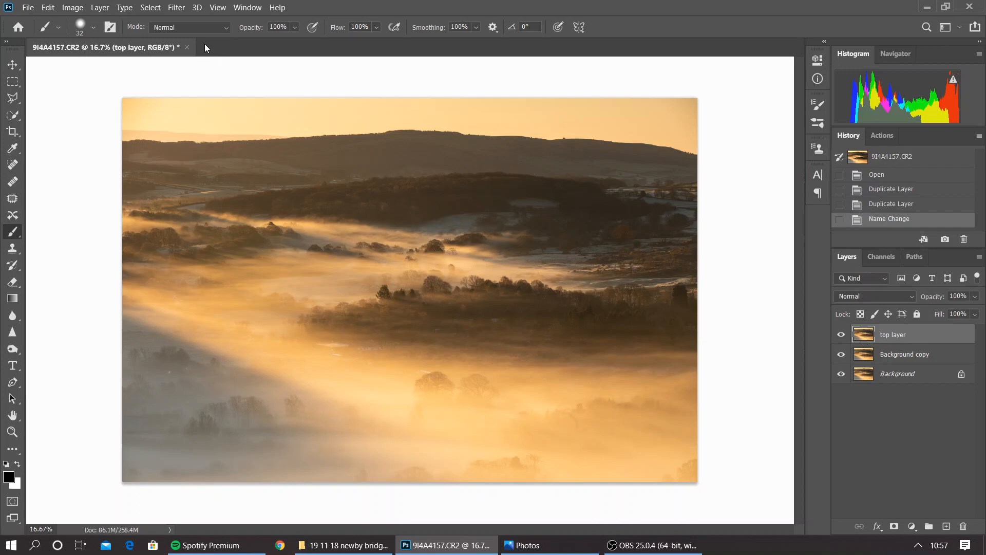
# Start the Camera Raw Filter on the top layer, convert it to Black & White, and set the mix to Oranges -8 and Yellows -15
pyautogui.click(175, 8)
pyautogui.press('Escape')
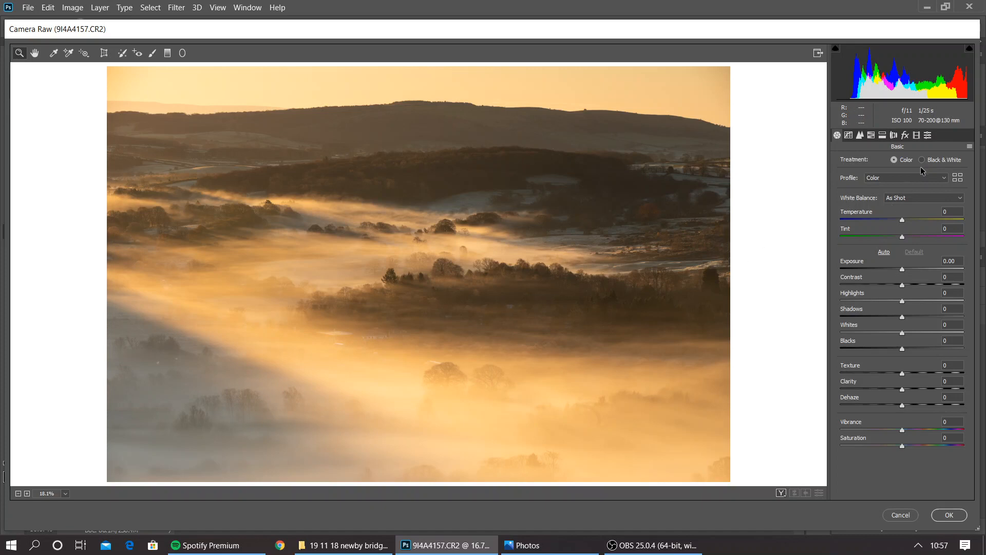
pyautogui.click(923, 159)
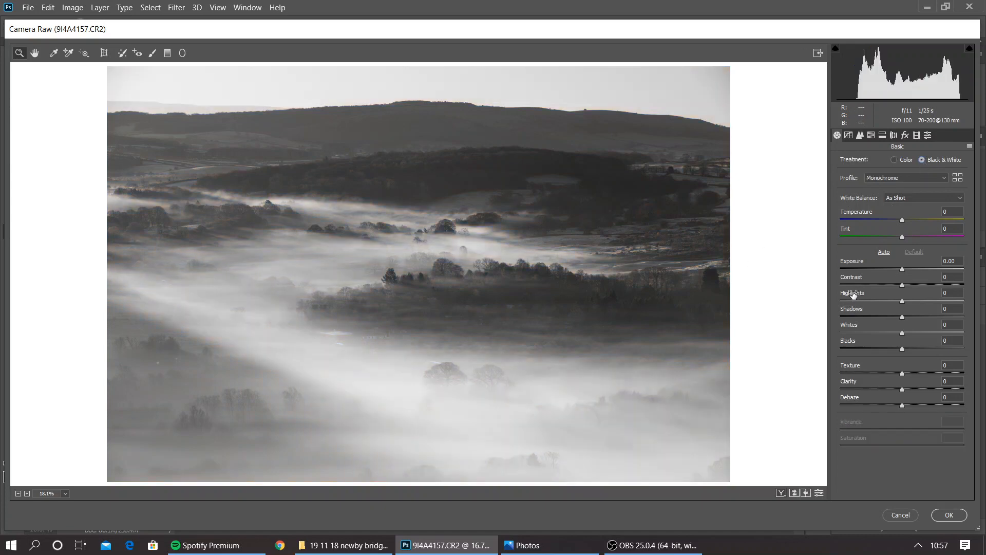
pyautogui.click(873, 137)
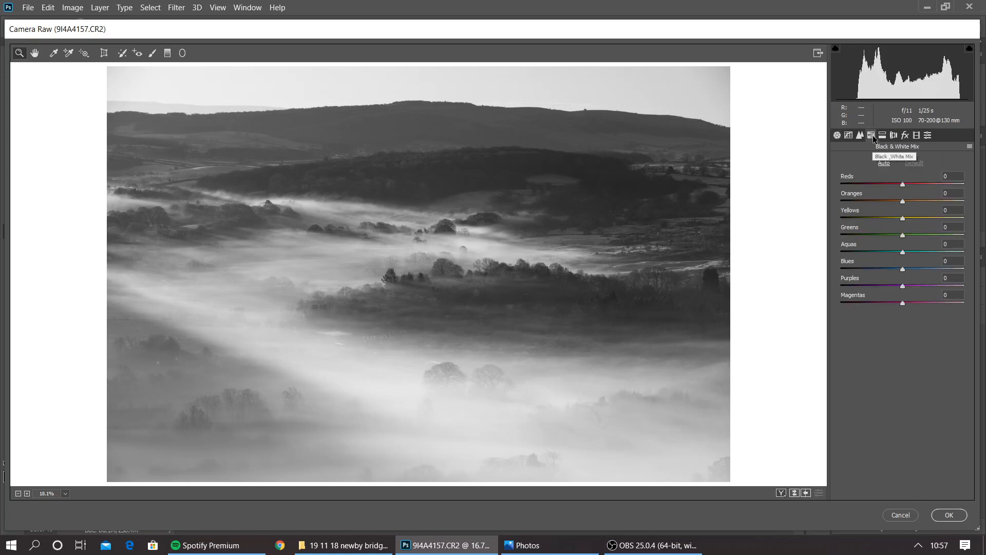
pyautogui.moveTo(904, 200); pyautogui.dragTo(896, 220)
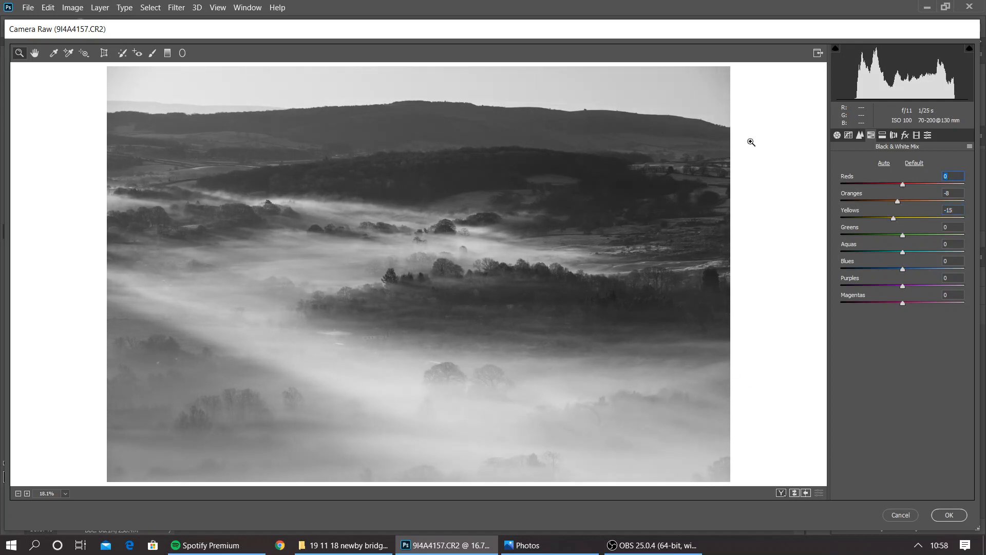
# Set the tone curve's white point to input 236, black point to input 7, add a point at input 185, output 195, and apply the filter
pyautogui.click(847, 136)
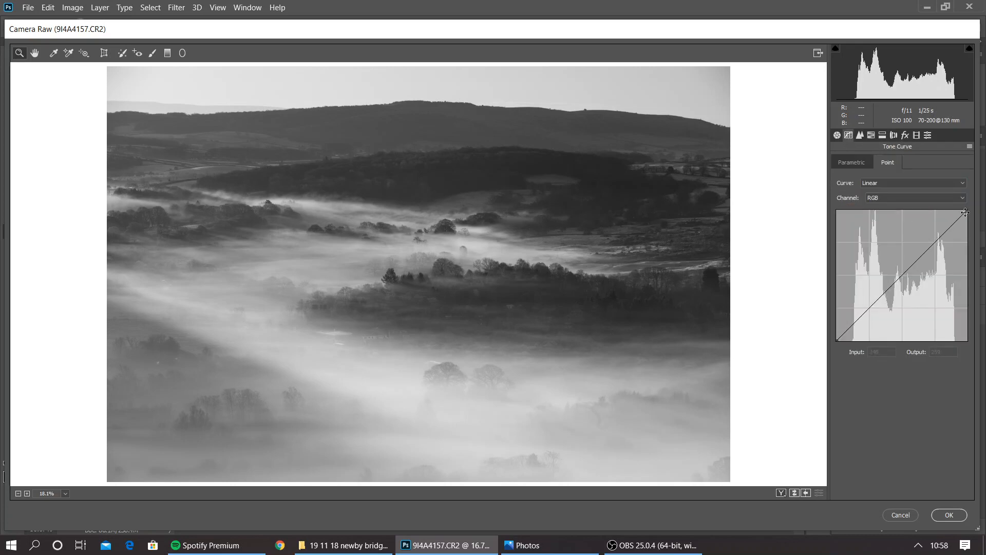
pyautogui.moveTo(967, 210); pyautogui.dragTo(957, 209)
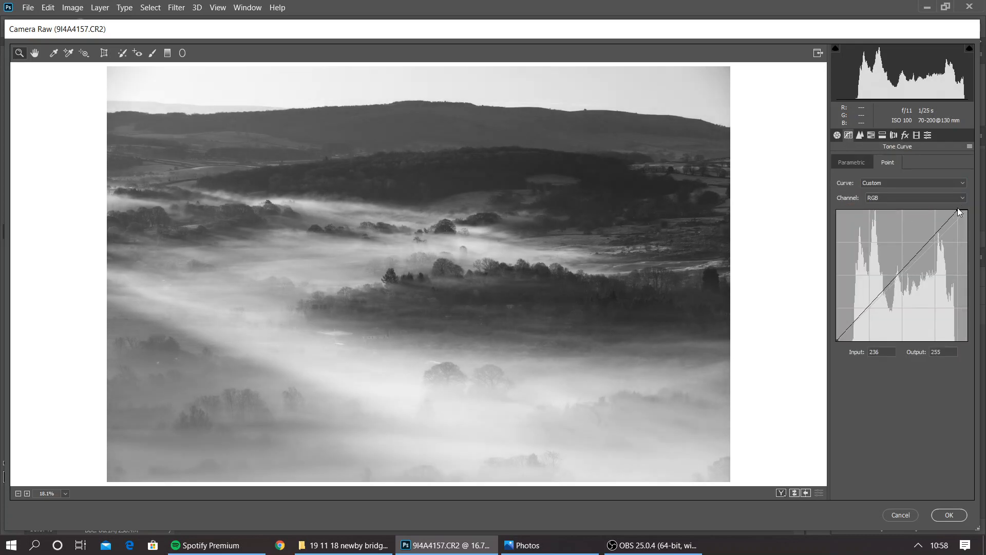
pyautogui.click(932, 241)
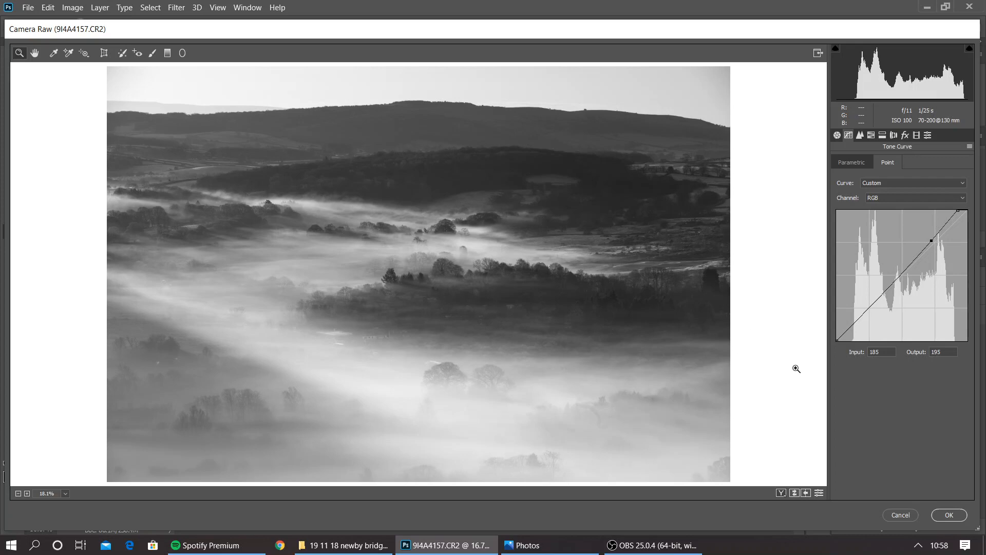
pyautogui.moveTo(838, 340); pyautogui.dragTo(839, 341)
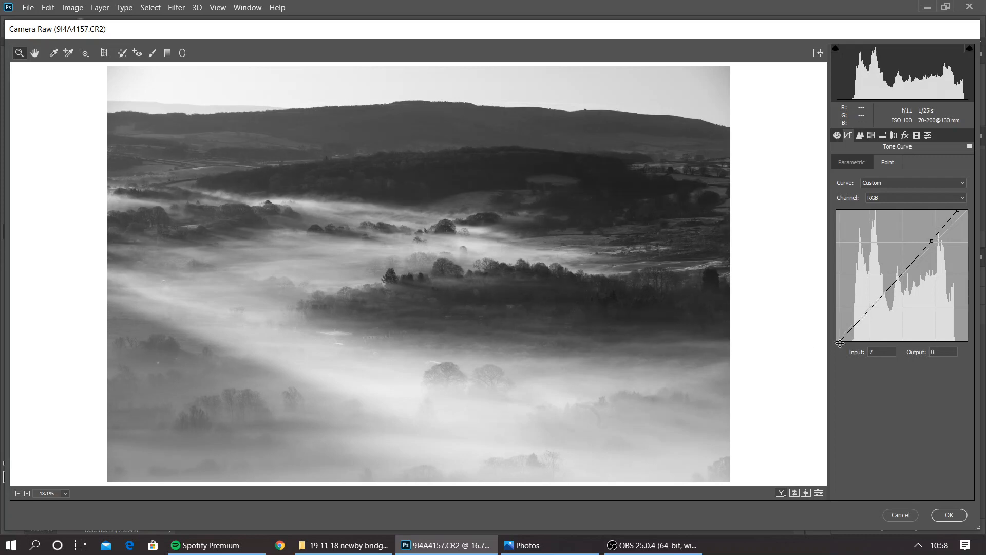
pyautogui.click(952, 515)
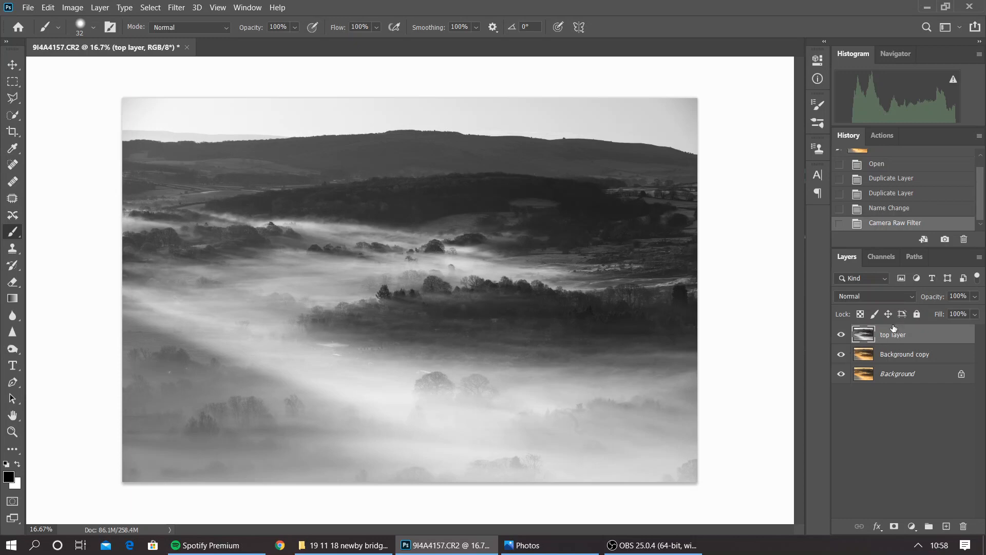
# Try erasing the central fog on the black-and-white top layer at 100% opacity to reveal the colour underneath, and undo the eraser strokes
pyautogui.click(842, 336)
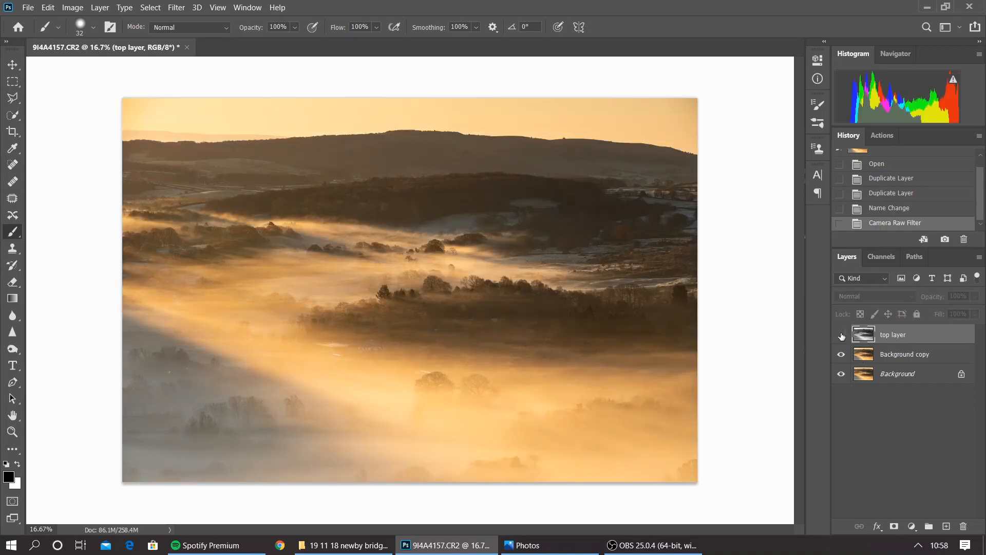
pyautogui.click(841, 335)
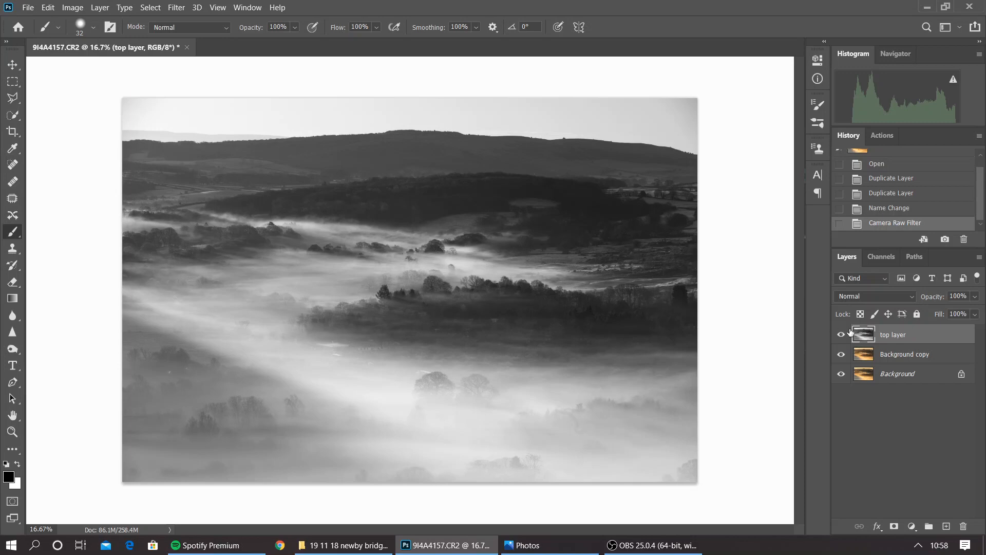
pyautogui.click(13, 281)
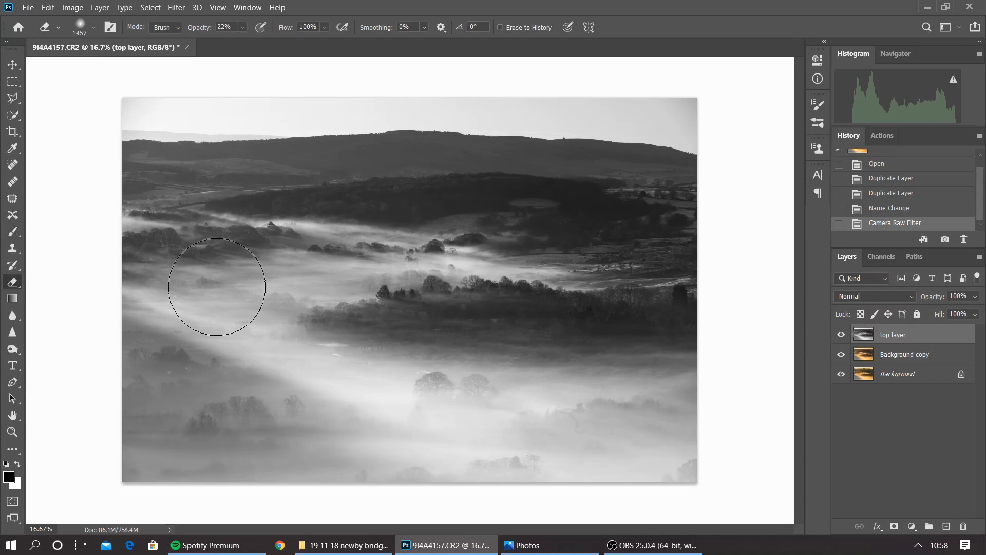
pyautogui.click(242, 27)
pyautogui.click(260, 309)
pyautogui.moveTo(257, 308)
pyautogui.mouseDown()
pyautogui.moveTo(534, 308)
pyautogui.moveTo(187, 310)
pyautogui.moveTo(451, 272)
pyautogui.moveTo(248, 267)
pyautogui.moveTo(430, 349)
pyautogui.moveTo(472, 296)
pyautogui.moveTo(434, 381)
pyautogui.moveTo(548, 363)
pyautogui.moveTo(462, 378)
pyautogui.moveTo(463, 330)
pyautogui.mouseUp()
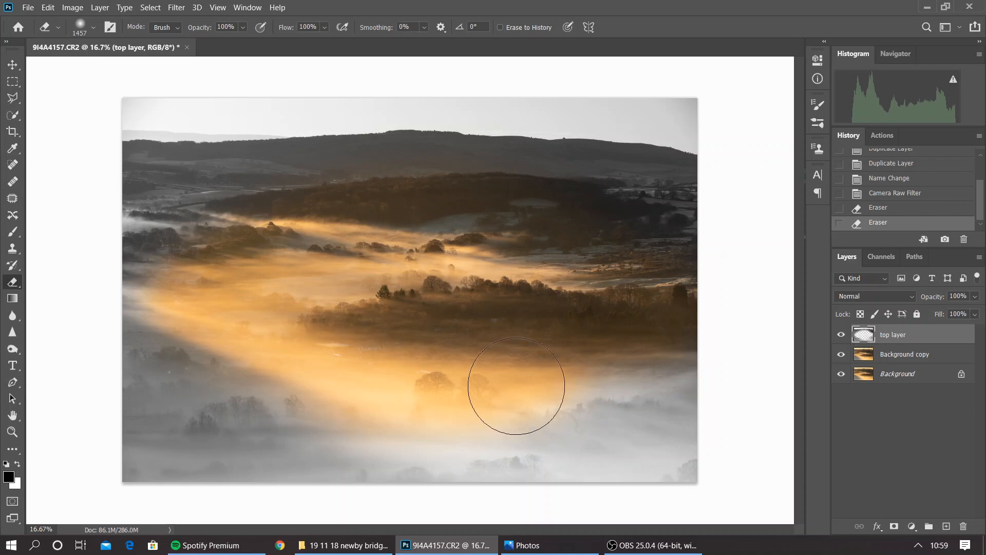
pyautogui.click(902, 211)
pyautogui.click(898, 195)
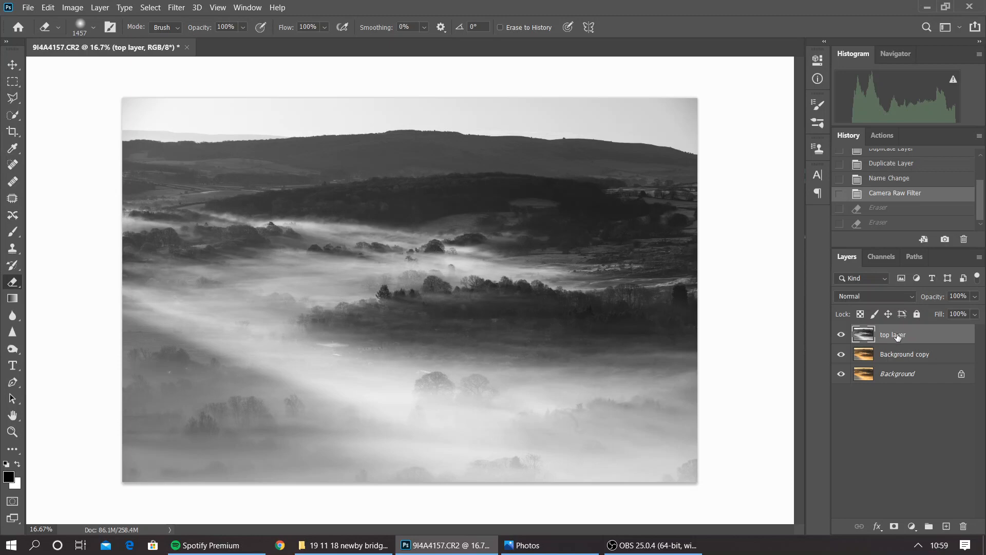
# Add a white layer mask to the top layer and paint black along the central fog band with a 369 px brush to reveal colour
pyautogui.click(894, 527)
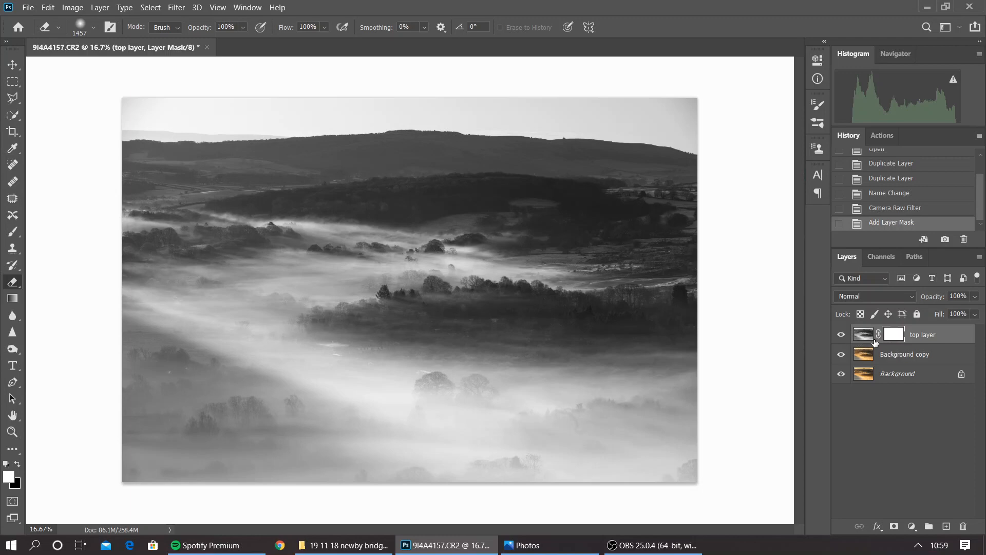
pyautogui.click(18, 466)
pyautogui.click(12, 231)
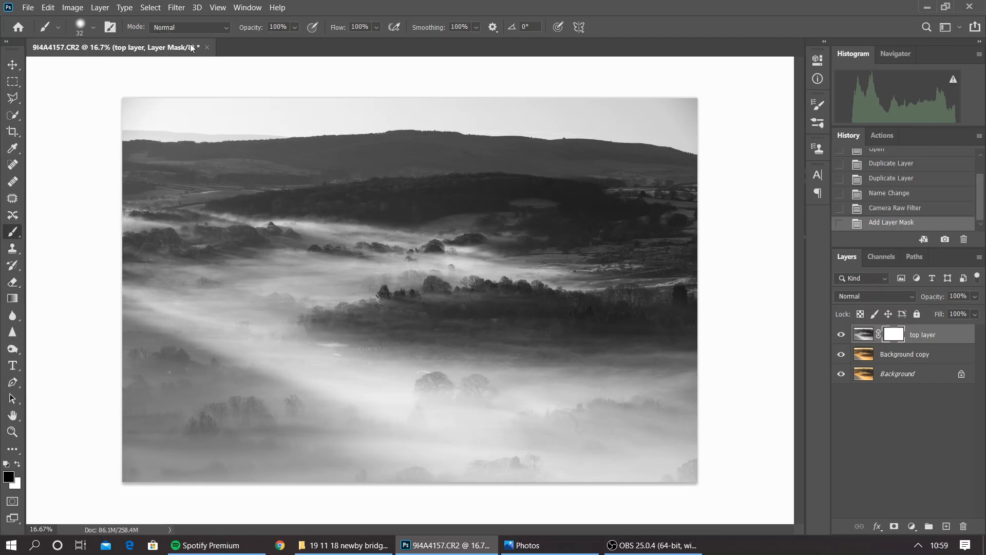
pyautogui.click(93, 29)
pyautogui.click(135, 66)
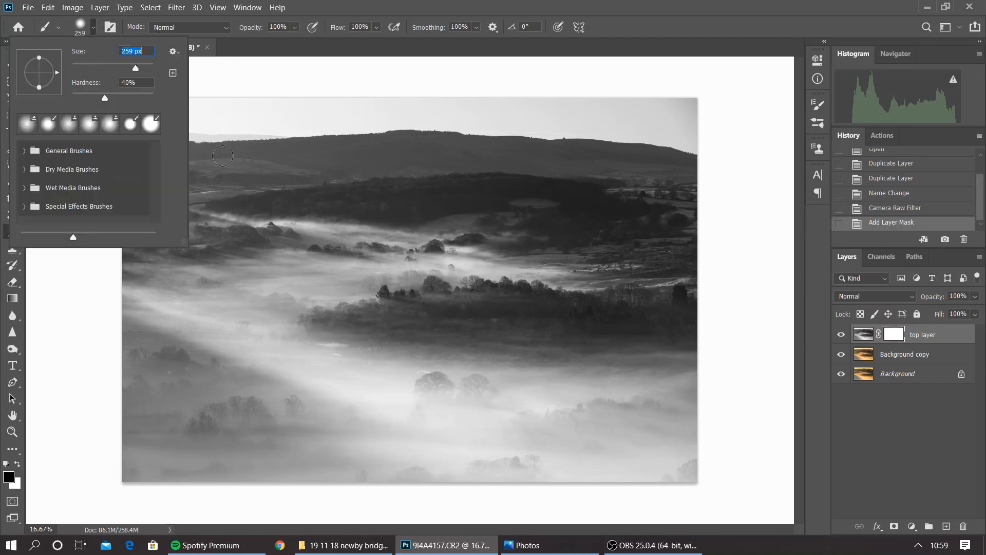
pyautogui.moveTo(136, 68); pyautogui.dragTo(140, 68)
pyautogui.moveTo(112, 282)
pyautogui.mouseDown()
pyautogui.moveTo(348, 394)
pyautogui.moveTo(501, 414)
pyautogui.mouseUp()
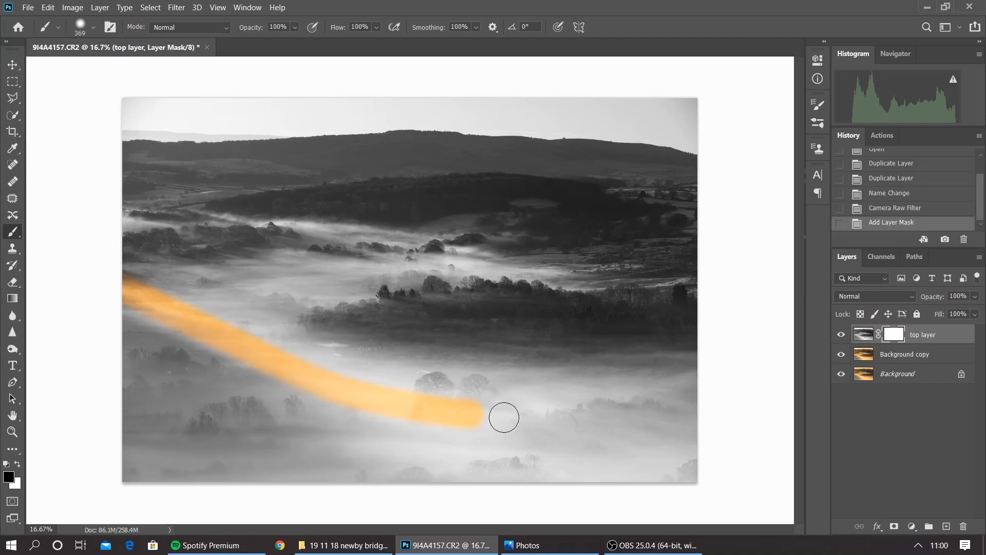
pyautogui.moveTo(150, 286)
pyautogui.mouseDown()
pyautogui.moveTo(296, 340)
pyautogui.moveTo(500, 381)
pyautogui.mouseUp()
pyautogui.moveTo(423, 392)
pyautogui.mouseDown()
pyautogui.moveTo(634, 367)
pyautogui.moveTo(468, 369)
pyautogui.moveTo(390, 356)
pyautogui.mouseUp()
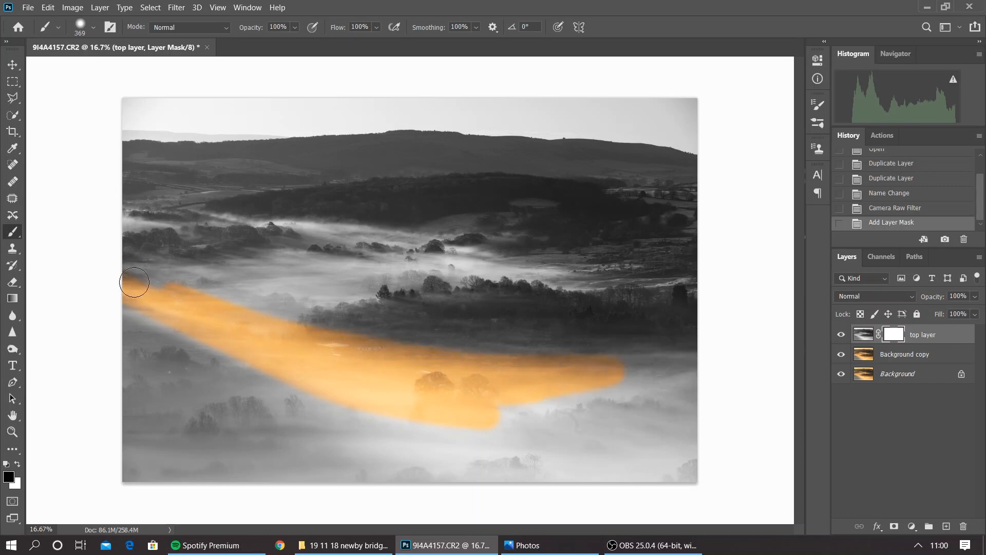
pyautogui.moveTo(511, 406)
pyautogui.mouseDown()
pyautogui.moveTo(662, 365)
pyautogui.moveTo(481, 378)
pyautogui.moveTo(700, 361)
pyautogui.moveTo(481, 405)
pyautogui.moveTo(644, 358)
pyautogui.moveTo(700, 356)
pyautogui.mouseUp()
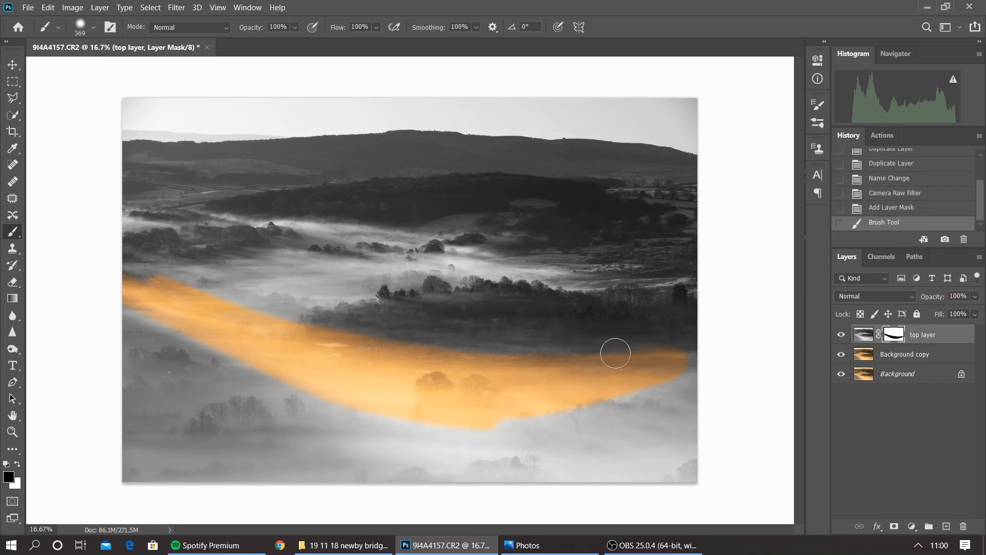
# Paint white on the mask over the two foreground trees, and repaint the fog around them in black
pyautogui.click(17, 466)
pyautogui.click(478, 390)
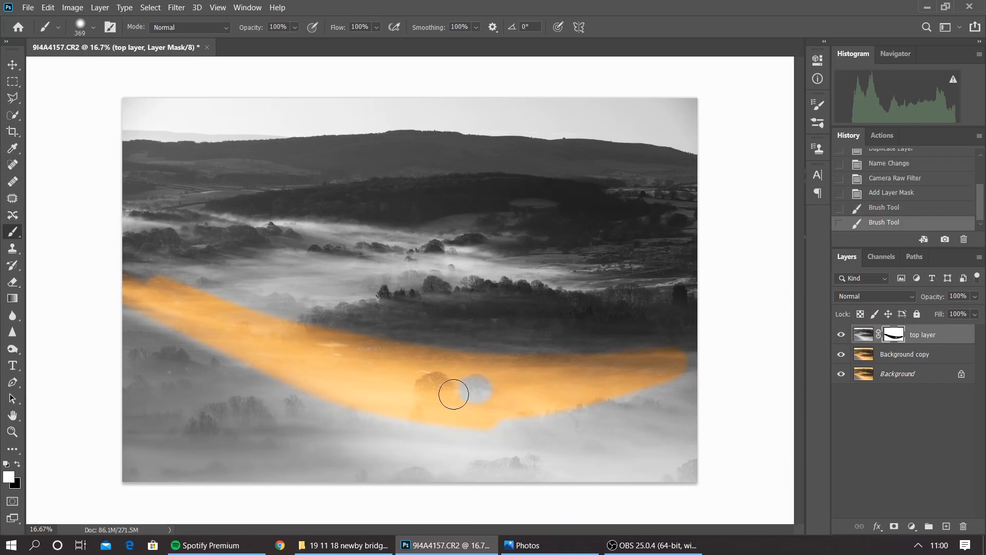
pyautogui.moveTo(432, 388)
pyautogui.mouseDown()
pyautogui.moveTo(478, 425)
pyautogui.moveTo(485, 399)
pyautogui.moveTo(500, 408)
pyautogui.moveTo(435, 406)
pyautogui.moveTo(424, 410)
pyautogui.moveTo(430, 429)
pyautogui.moveTo(425, 397)
pyautogui.moveTo(447, 427)
pyautogui.moveTo(508, 415)
pyautogui.moveTo(459, 422)
pyautogui.mouseUp()
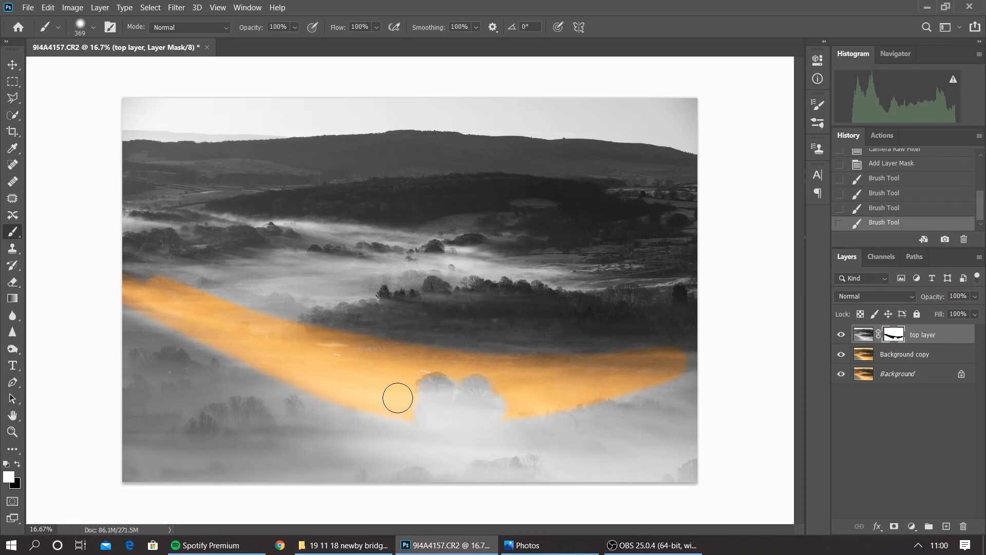
pyautogui.click(19, 462)
pyautogui.moveTo(405, 407)
pyautogui.mouseDown()
pyautogui.moveTo(495, 412)
pyautogui.moveTo(522, 398)
pyautogui.moveTo(492, 412)
pyautogui.moveTo(433, 414)
pyautogui.moveTo(329, 369)
pyautogui.mouseUp()
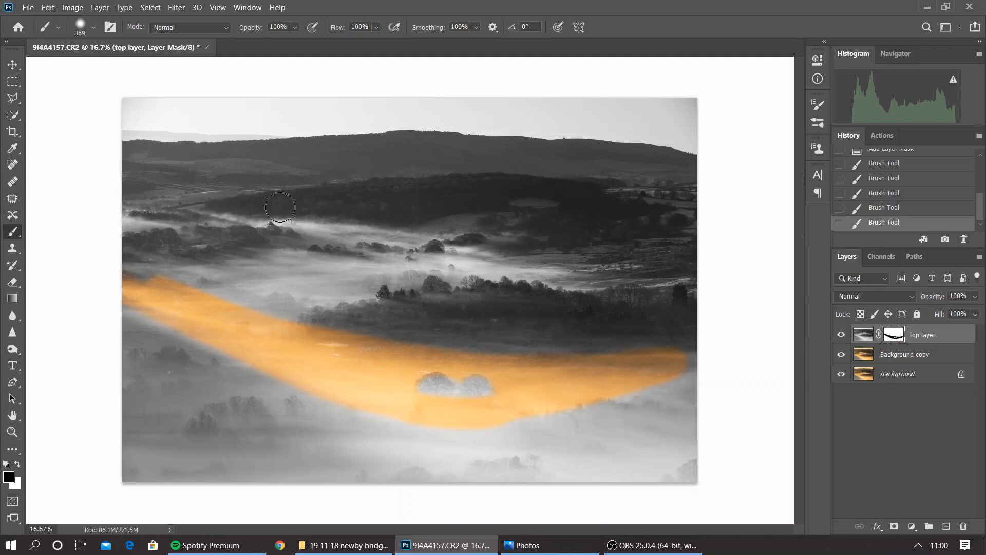
# Set the brush opacity to 50% and paint black on the mask across the lower foreground fog for partial colour
pyautogui.click(295, 27)
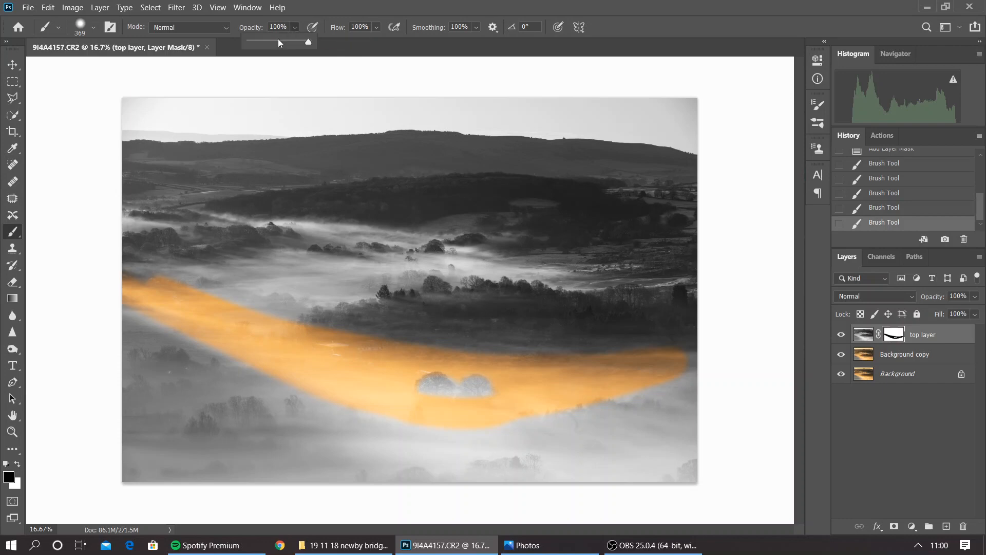
pyautogui.click(276, 39)
pyautogui.moveTo(203, 385)
pyautogui.mouseDown()
pyautogui.moveTo(252, 423)
pyautogui.moveTo(334, 444)
pyautogui.moveTo(172, 382)
pyautogui.moveTo(322, 443)
pyautogui.moveTo(288, 436)
pyautogui.moveTo(271, 430)
pyautogui.moveTo(392, 461)
pyautogui.moveTo(433, 464)
pyautogui.moveTo(342, 445)
pyautogui.moveTo(527, 459)
pyautogui.moveTo(608, 434)
pyautogui.mouseUp()
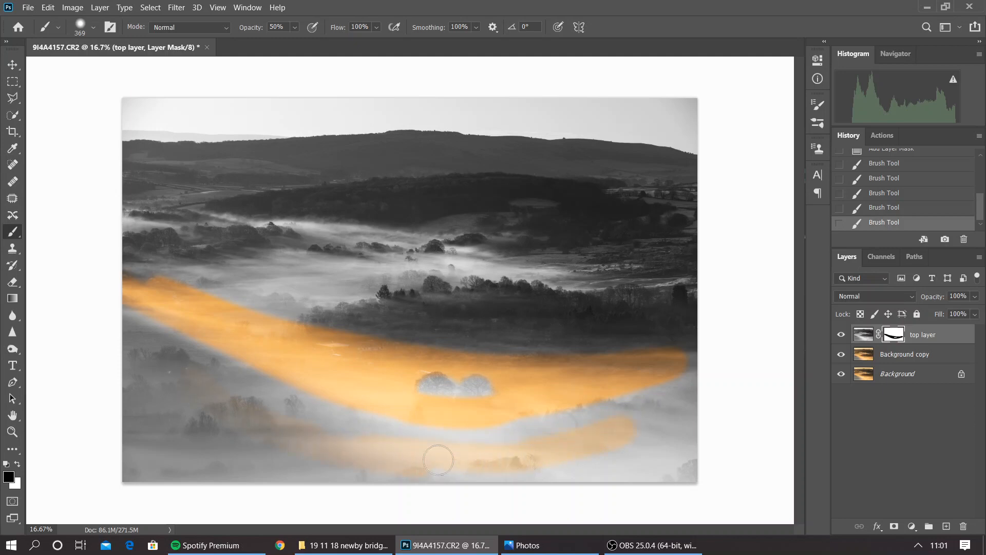
pyautogui.moveTo(281, 430)
pyautogui.mouseDown()
pyautogui.moveTo(358, 455)
pyautogui.moveTo(547, 462)
pyautogui.moveTo(678, 408)
pyautogui.mouseUp()
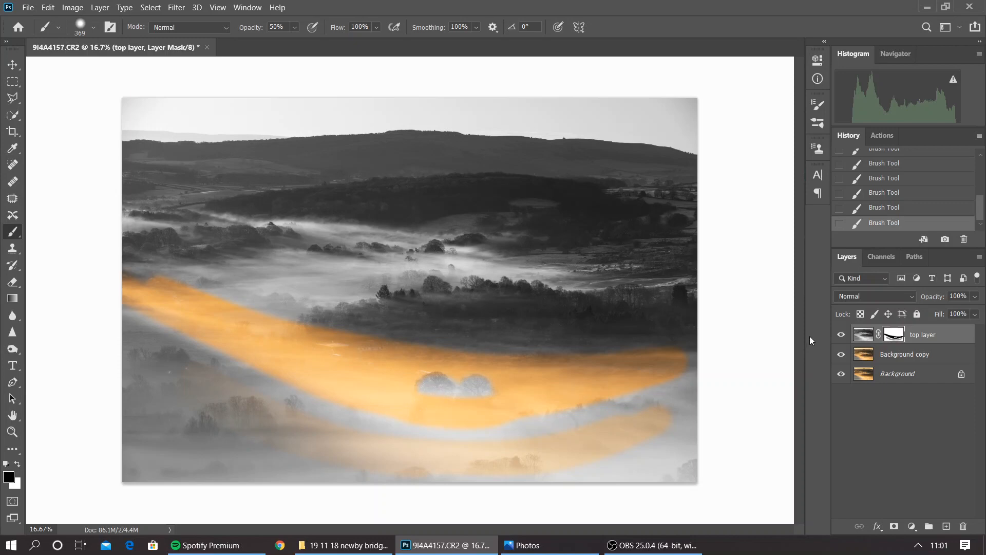
# Delete the top layer's mask and replace it with a black, hide-all mask
pyautogui.rightClick(894, 336)
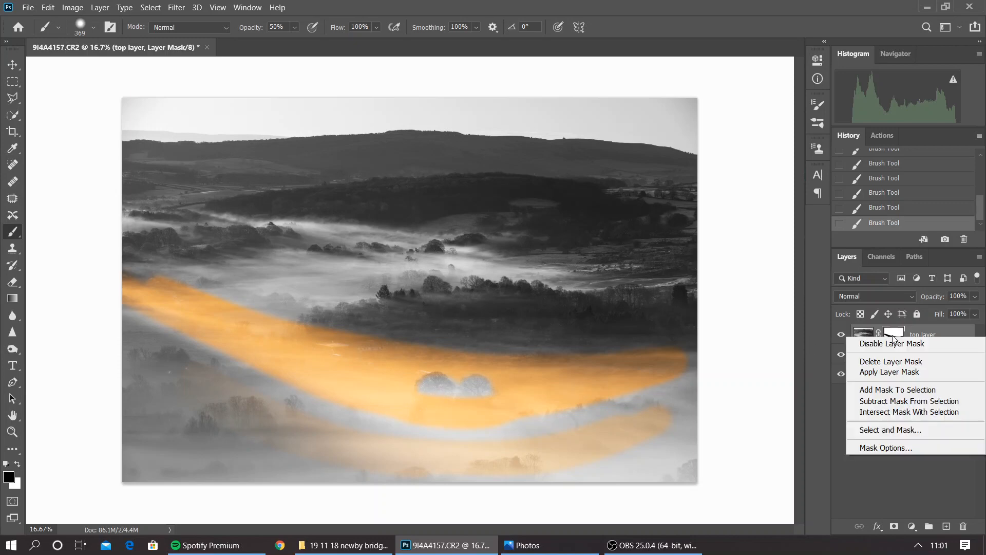
pyautogui.click(899, 358)
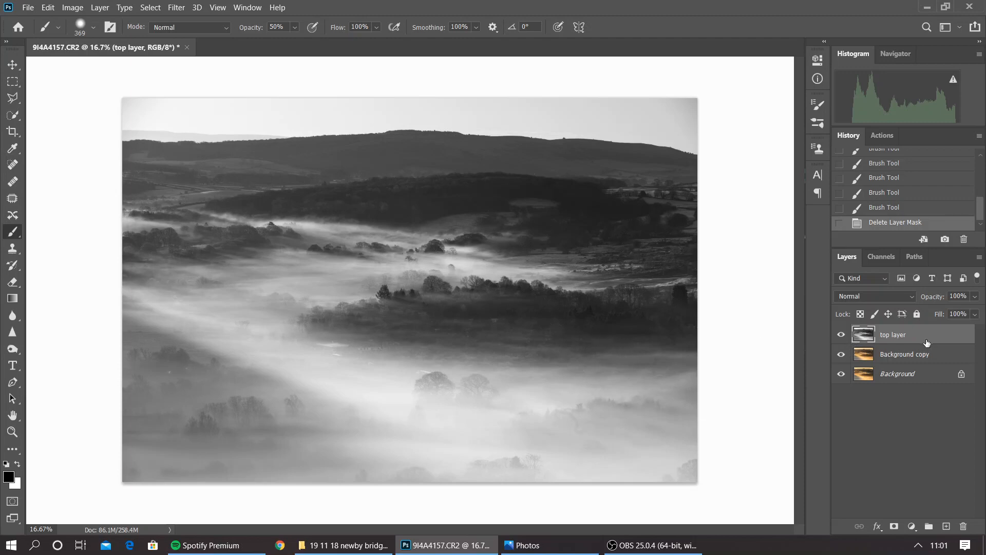
pyautogui.keyDown('alt'); pyautogui.click(894, 527); pyautogui.keyUp('alt')
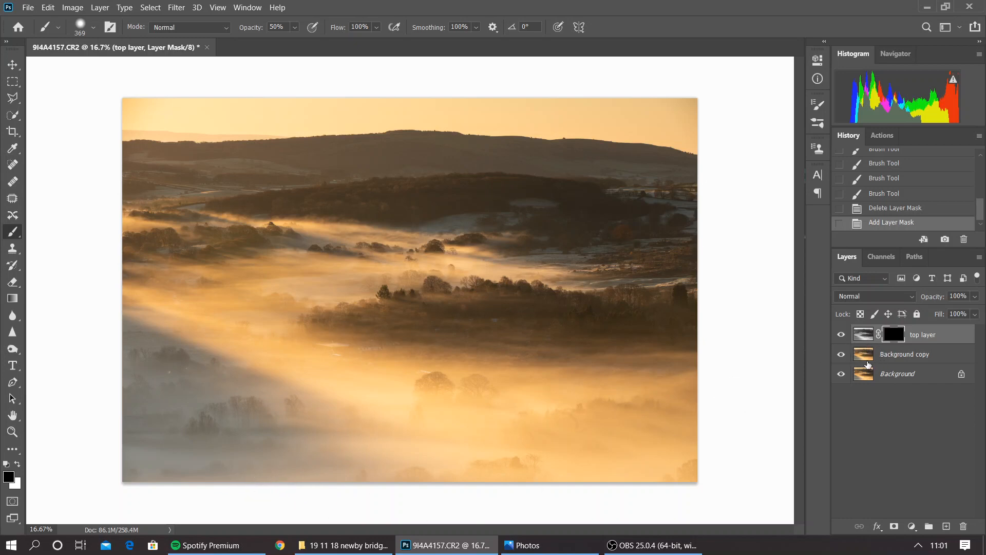
# Paint white on the mask along the central fog band with a 417 px brush at 100% opacity to bring in black and white
pyautogui.click(17, 465)
pyautogui.click(296, 30)
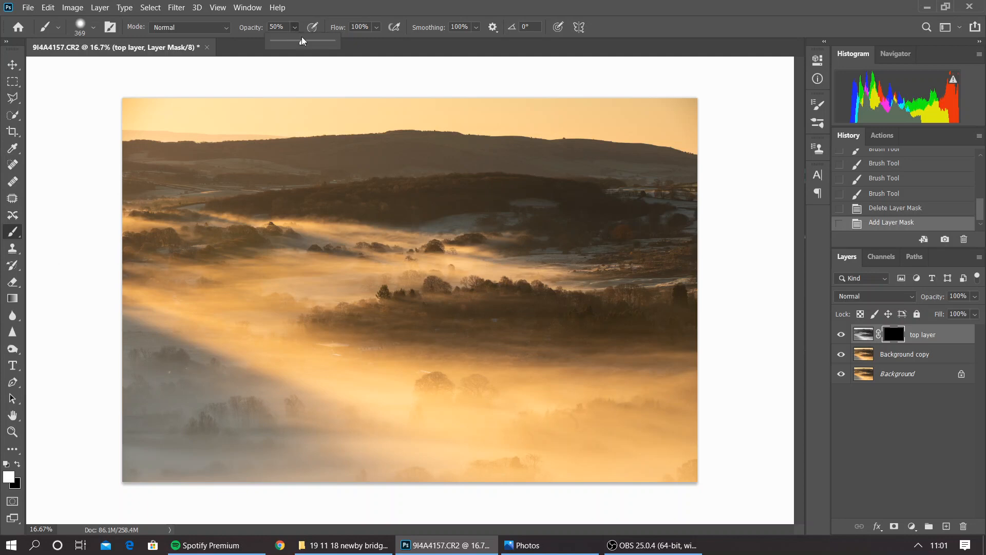
pyautogui.moveTo(301, 41); pyautogui.dragTo(332, 41)
pyautogui.click(93, 27)
pyautogui.moveTo(142, 67); pyautogui.dragTo(144, 68)
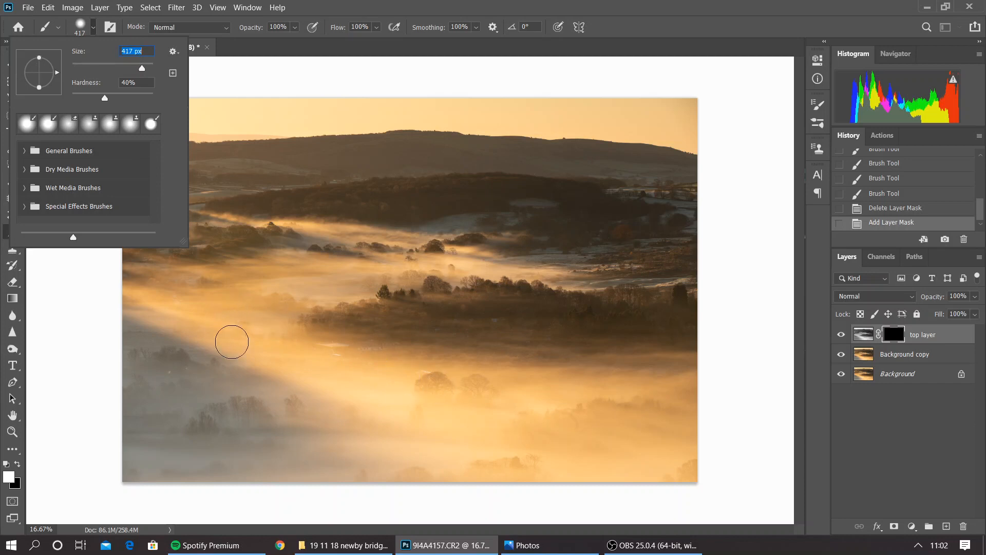
pyautogui.moveTo(212, 331)
pyautogui.mouseDown()
pyautogui.moveTo(277, 364)
pyautogui.moveTo(469, 429)
pyautogui.moveTo(484, 411)
pyautogui.moveTo(644, 367)
pyautogui.moveTo(425, 386)
pyautogui.moveTo(314, 366)
pyautogui.moveTo(240, 328)
pyautogui.moveTo(404, 362)
pyautogui.moveTo(615, 371)
pyautogui.moveTo(469, 402)
pyautogui.moveTo(425, 394)
pyautogui.moveTo(696, 360)
pyautogui.moveTo(622, 372)
pyautogui.moveTo(454, 366)
pyautogui.moveTo(295, 345)
pyautogui.moveTo(211, 313)
pyautogui.moveTo(120, 299)
pyautogui.moveTo(304, 364)
pyautogui.mouseUp()
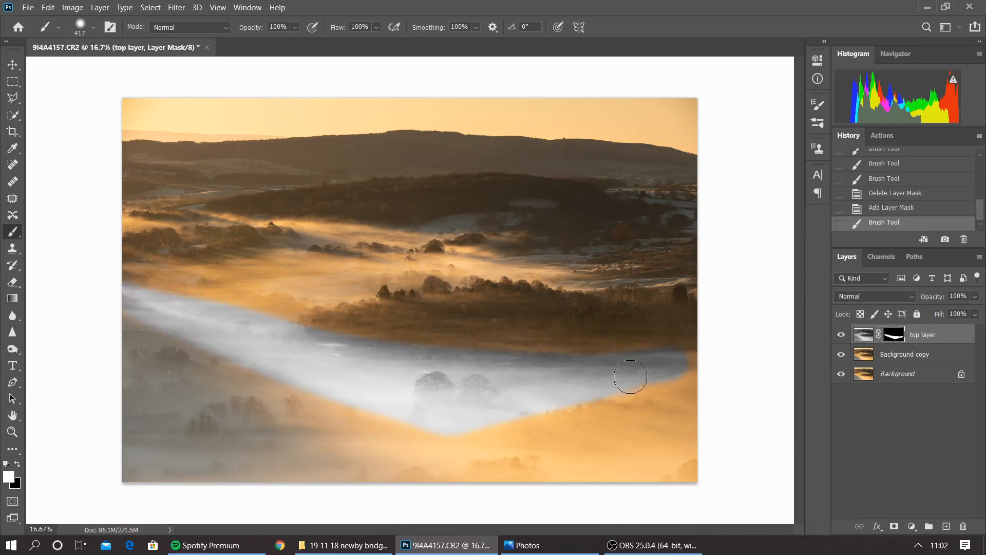
pyautogui.moveTo(515, 374); pyautogui.dragTo(361, 363)
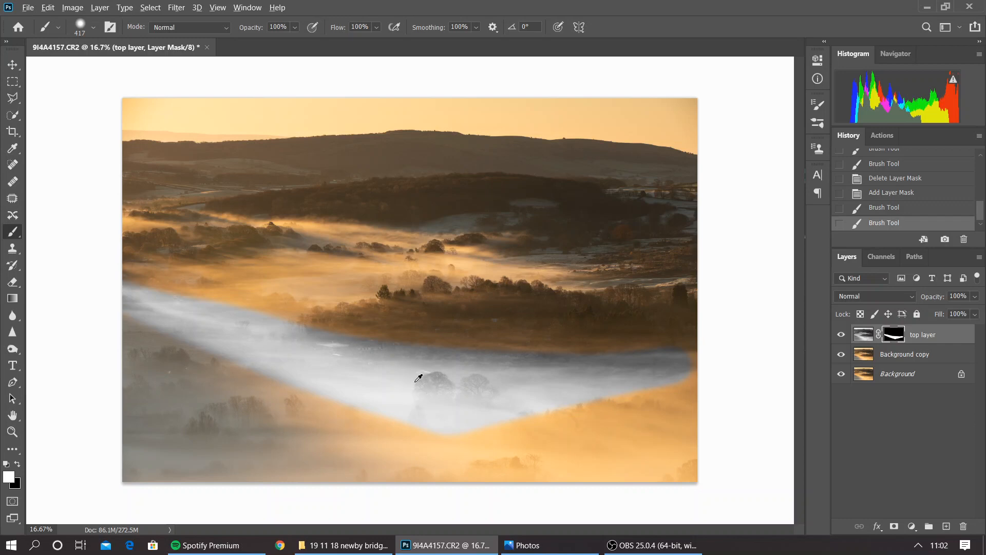
# Invert the layer mask and invert it back, and extend the white-painted fog band to the photo's right edge
pyautogui.hotkey('alt', 'i')
pyautogui.click(350, 70)
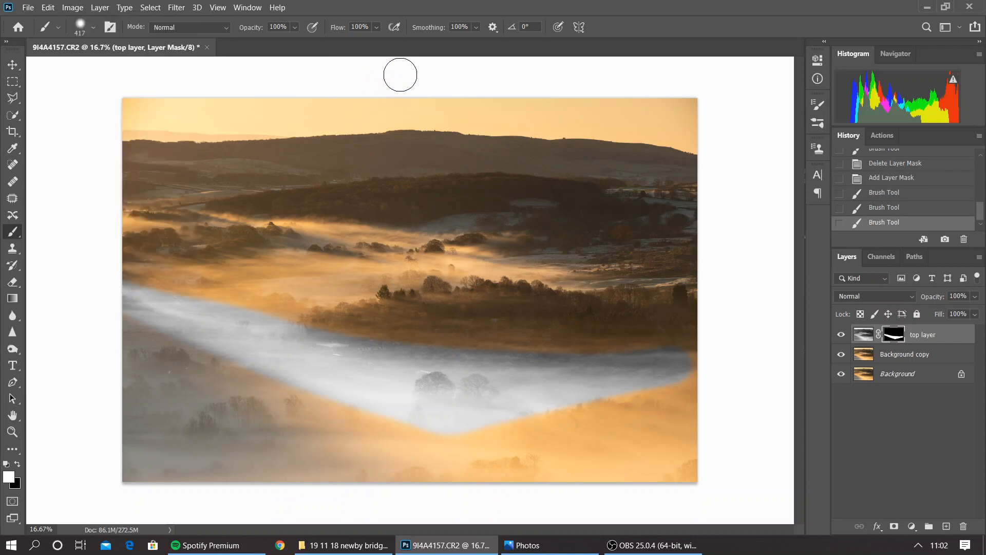
pyautogui.hotkey('ctrl', 'i')
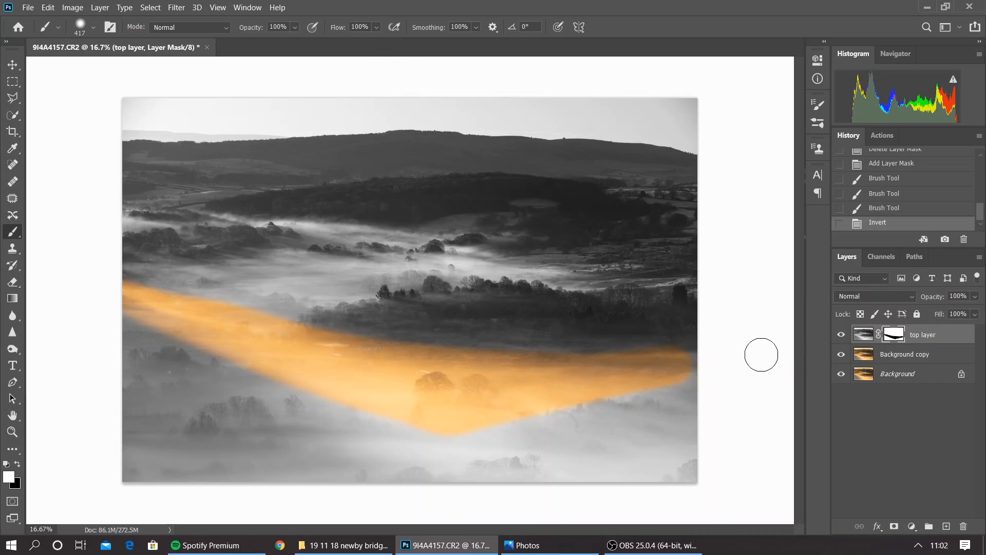
pyautogui.hotkey('ctrl', 'i')
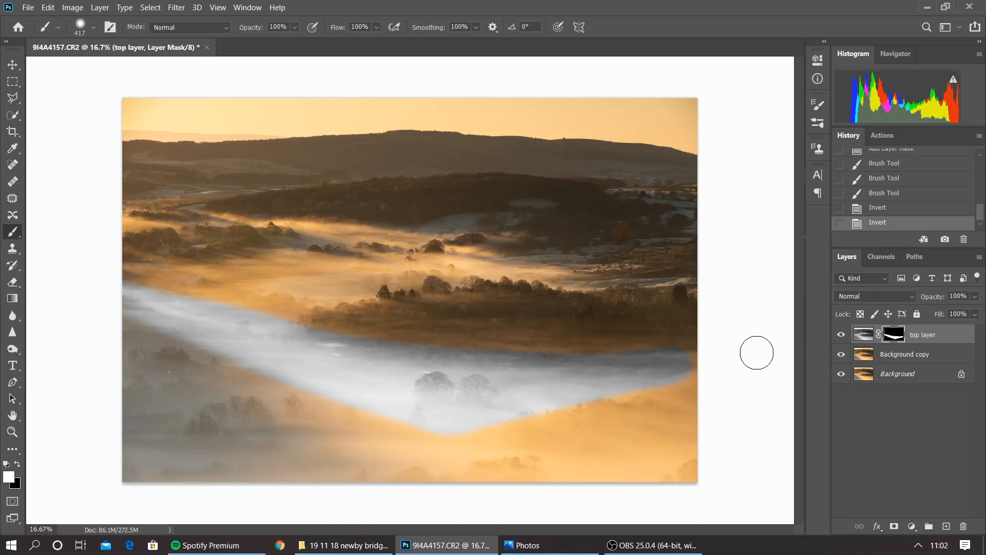
pyautogui.click(696, 364)
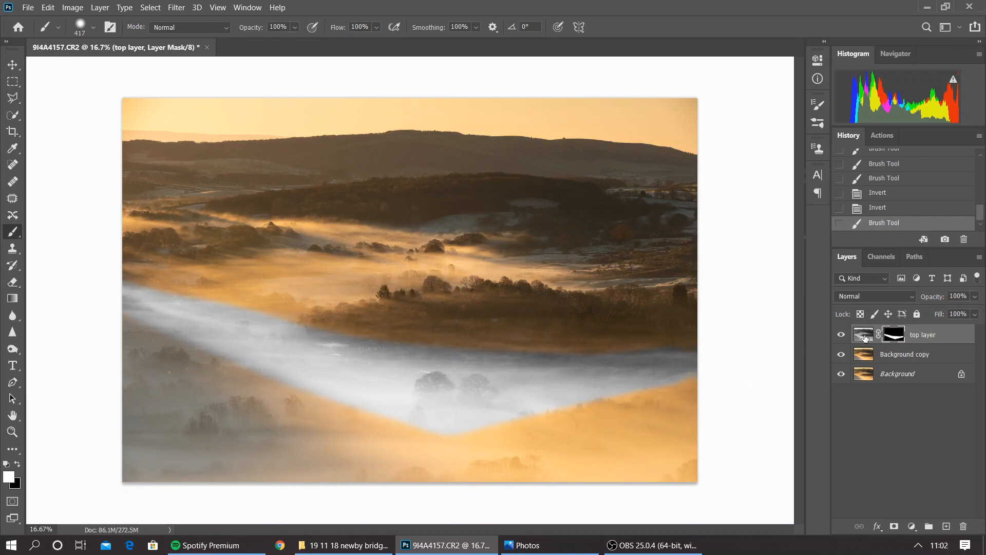
# Delete the top layer's mask and the black-and-white top layer itself
pyautogui.rightClick(893, 337)
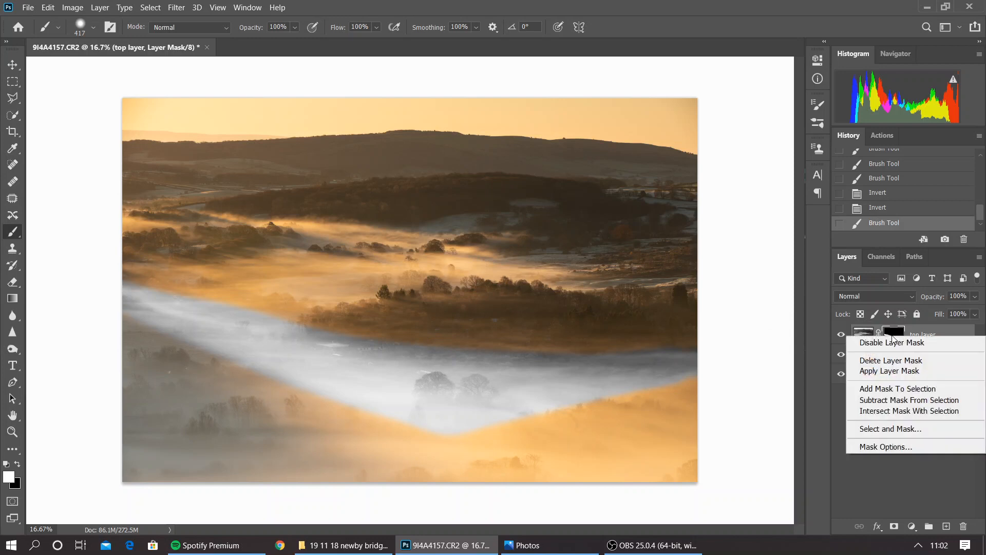
pyautogui.click(902, 360)
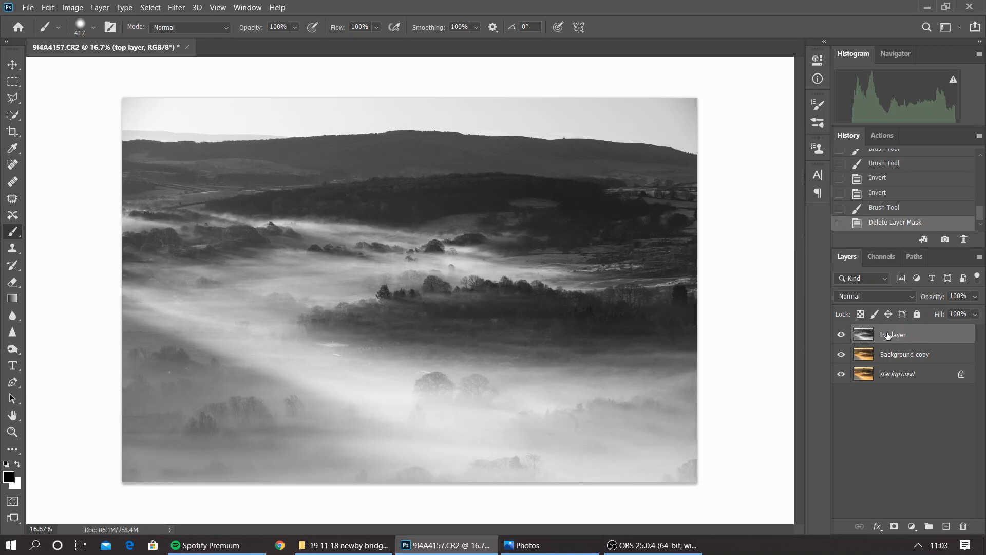
pyautogui.moveTo(887, 335); pyautogui.dragTo(963, 528)
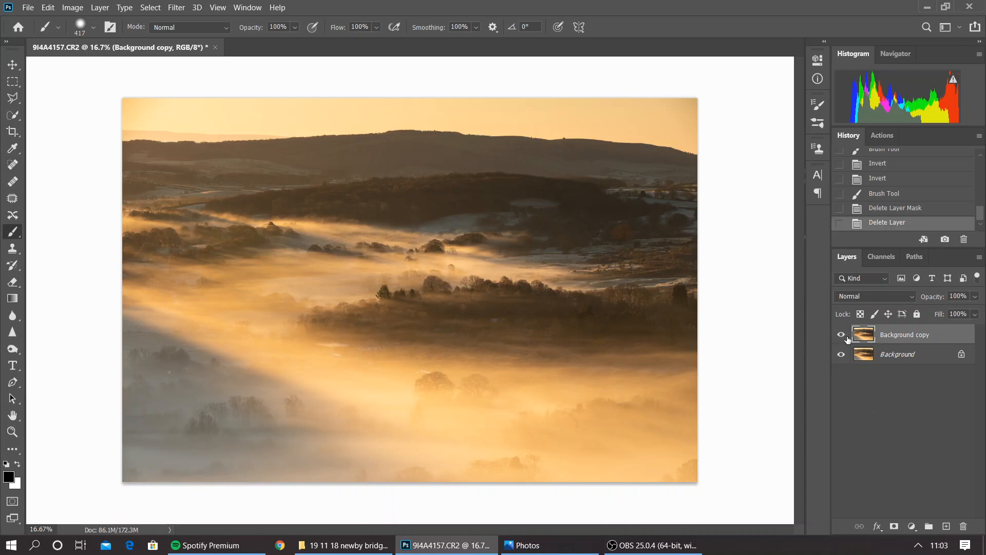
# Duplicate the Background copy layer and apply the Camera Raw Filter with Vibrance +39, Temperature +11, Contrast +12 and Blacks -11
pyautogui.moveTo(886, 337); pyautogui.dragTo(947, 526)
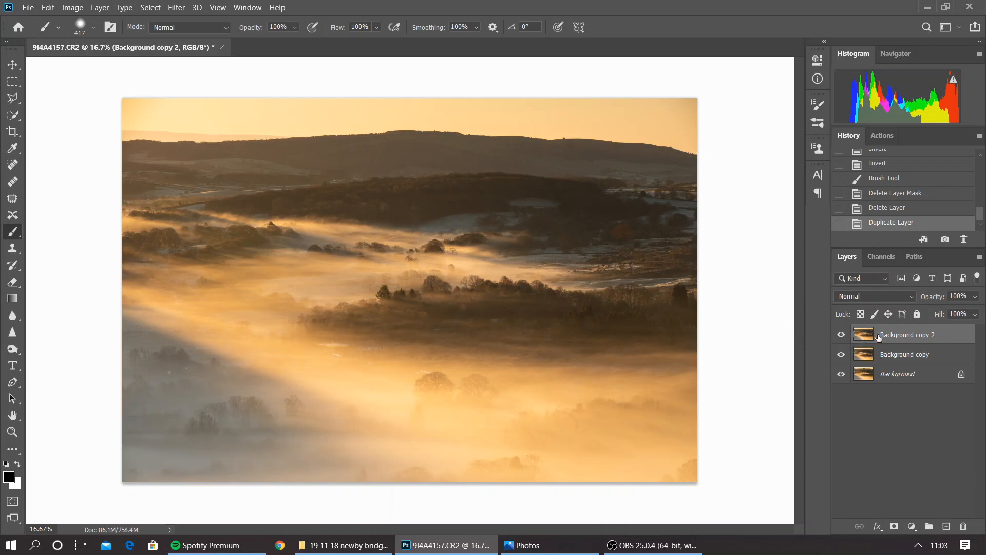
pyautogui.click(174, 10)
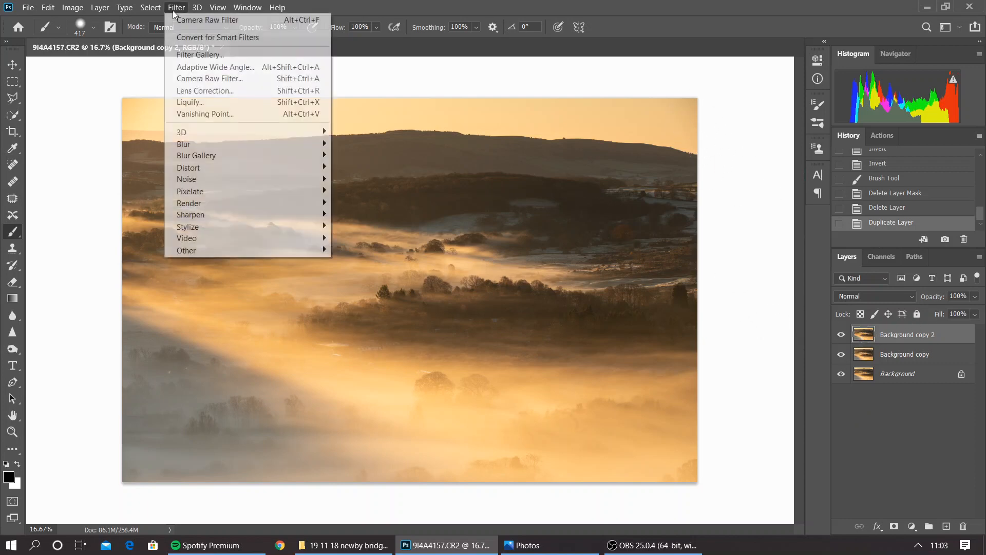
pyautogui.click(222, 81)
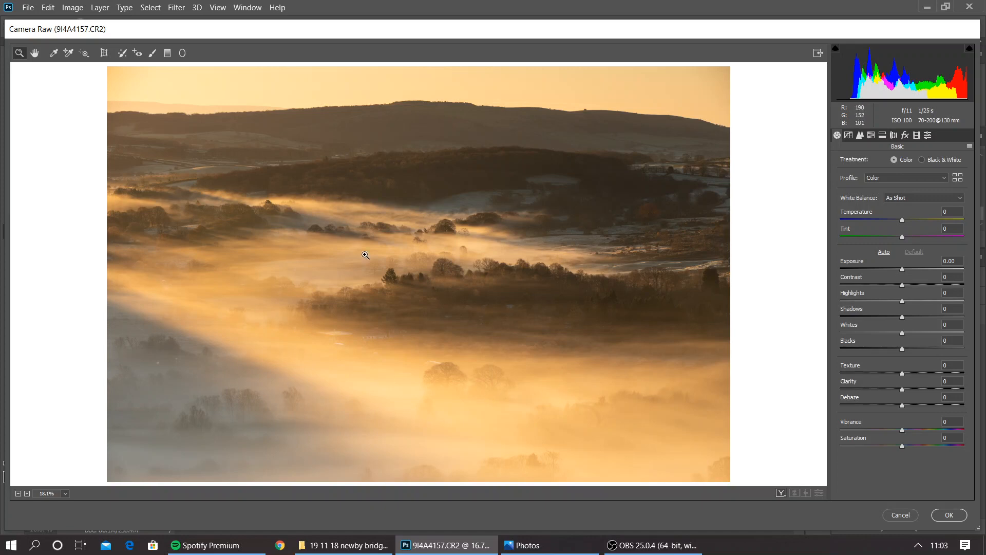
pyautogui.moveTo(902, 433); pyautogui.dragTo(927, 432)
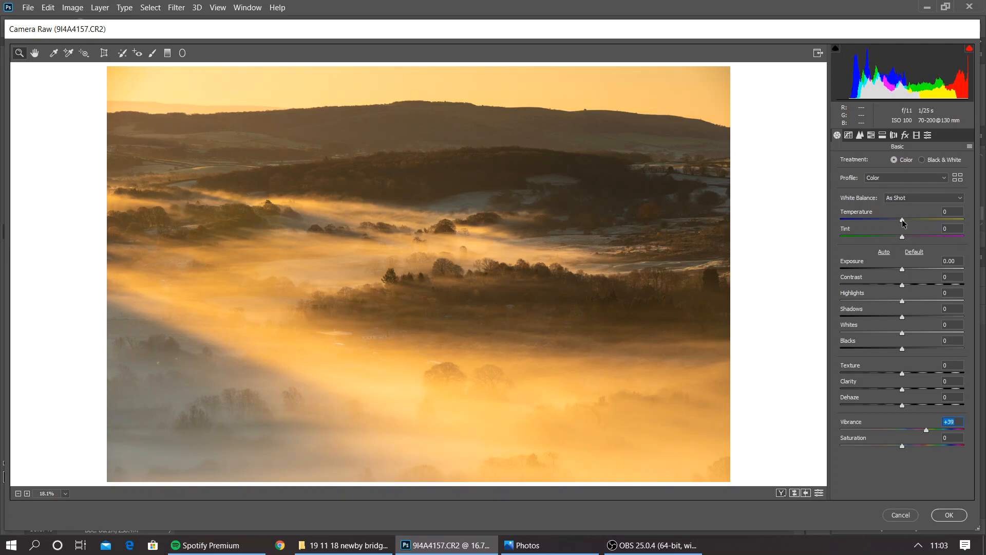
pyautogui.moveTo(903, 221); pyautogui.dragTo(909, 221)
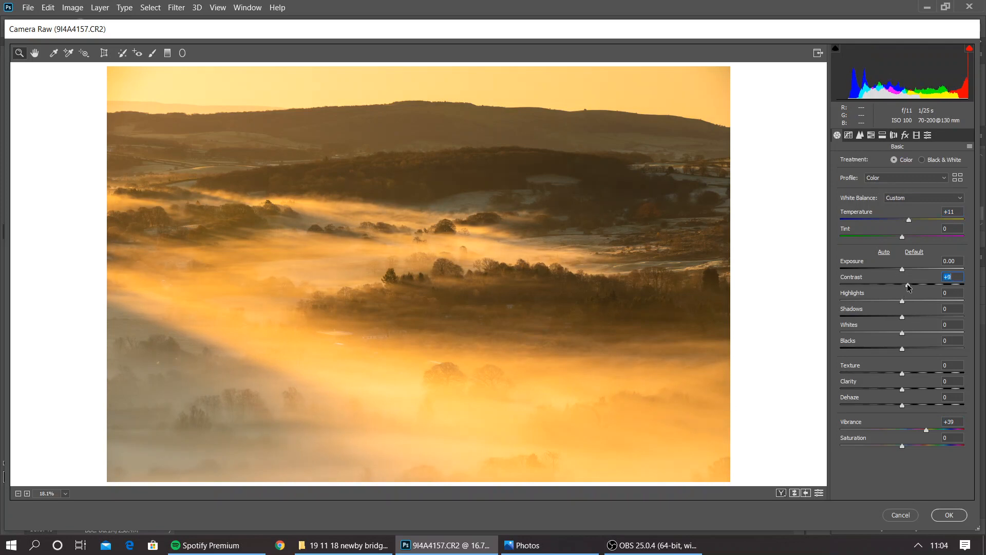
pyautogui.moveTo(903, 285); pyautogui.dragTo(909, 286)
pyautogui.moveTo(903, 350); pyautogui.dragTo(894, 351)
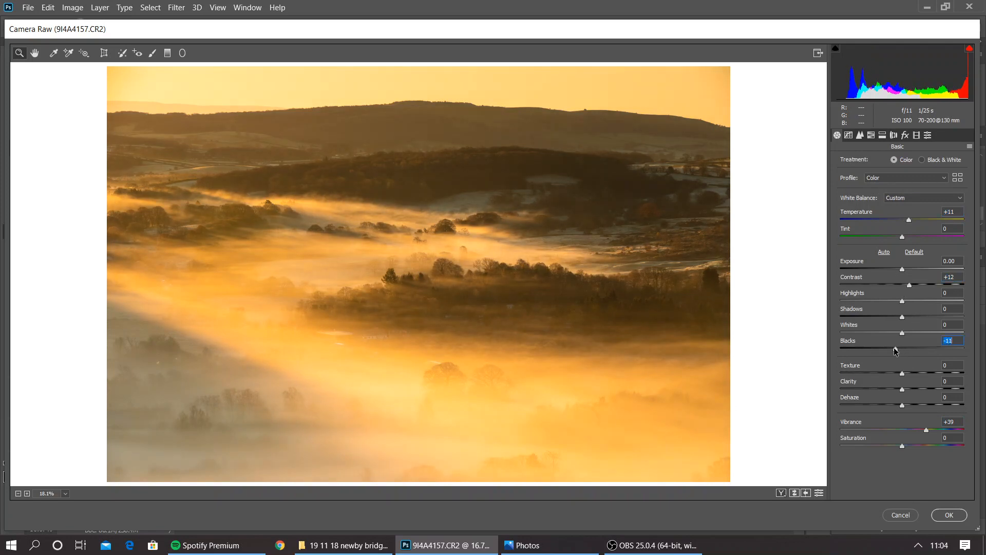
pyautogui.click(949, 515)
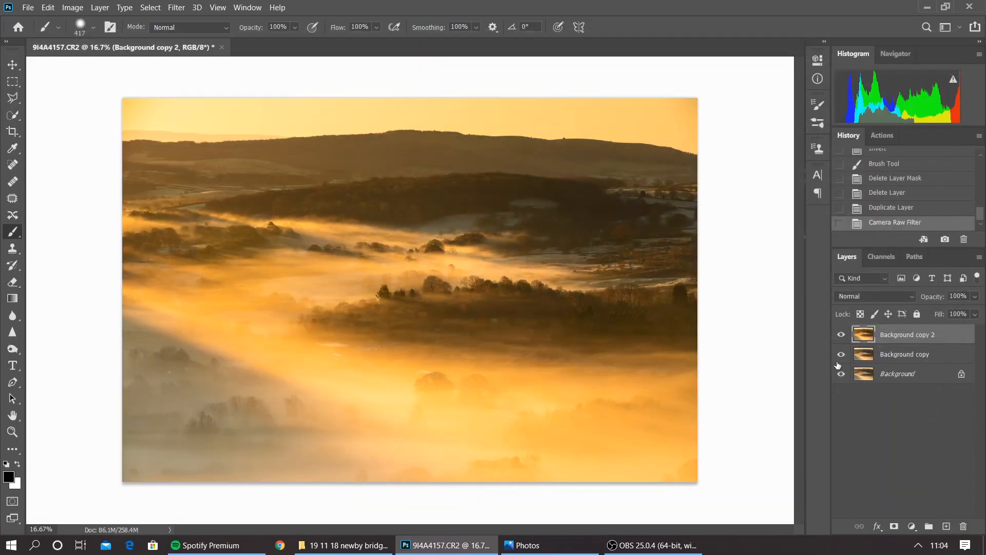
# Toggle the visibility of Background copy 2 to compare the warmer edit with the layer beneath
pyautogui.click(842, 335)
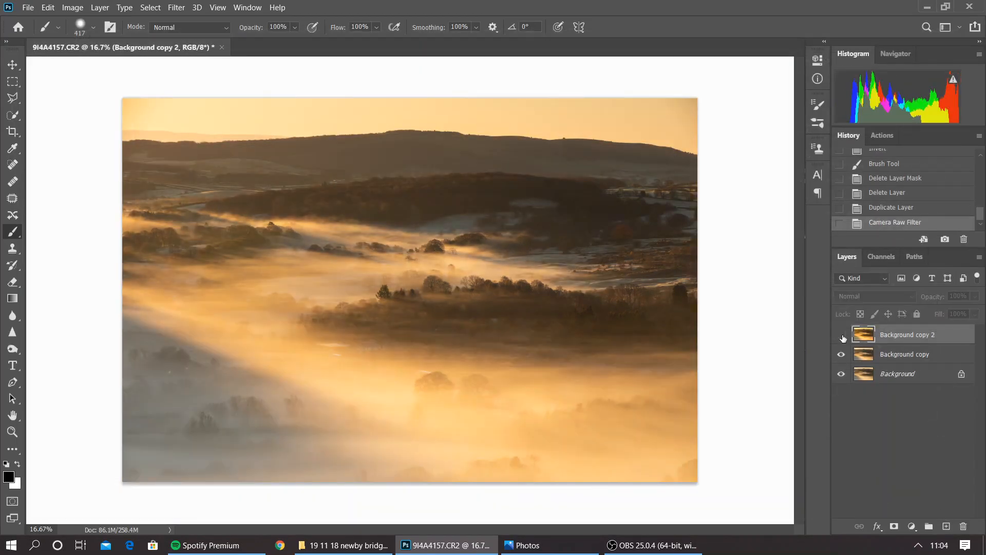
pyautogui.click(841, 335)
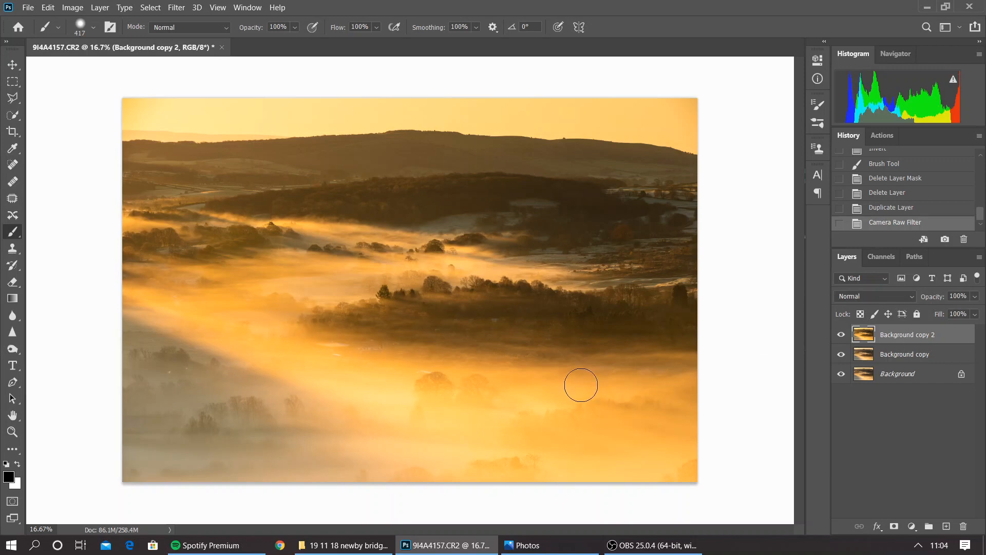
pyautogui.click(841, 335)
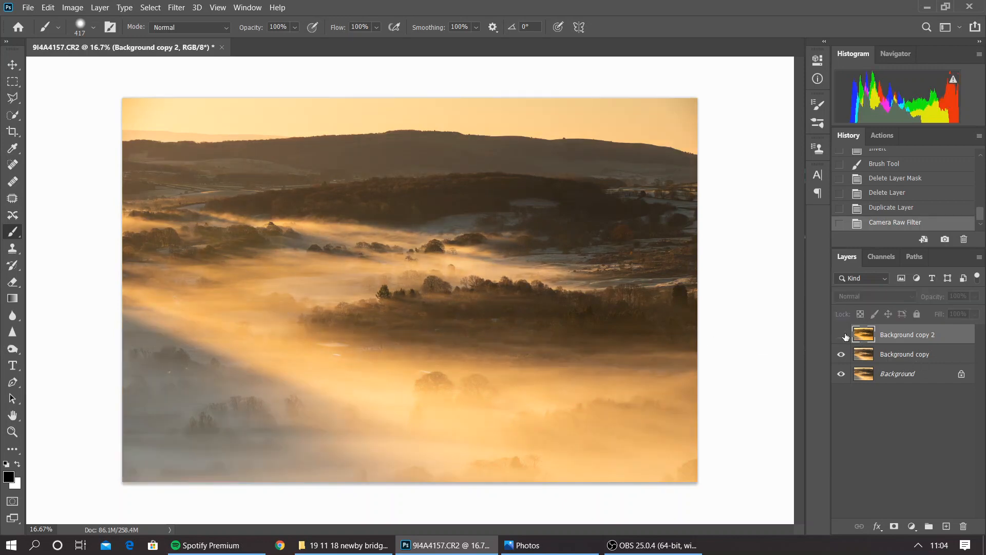
# Show Background copy 2, add a black layer mask to it, and set the brush to 1811 px at 25% opacity
pyautogui.click(841, 335)
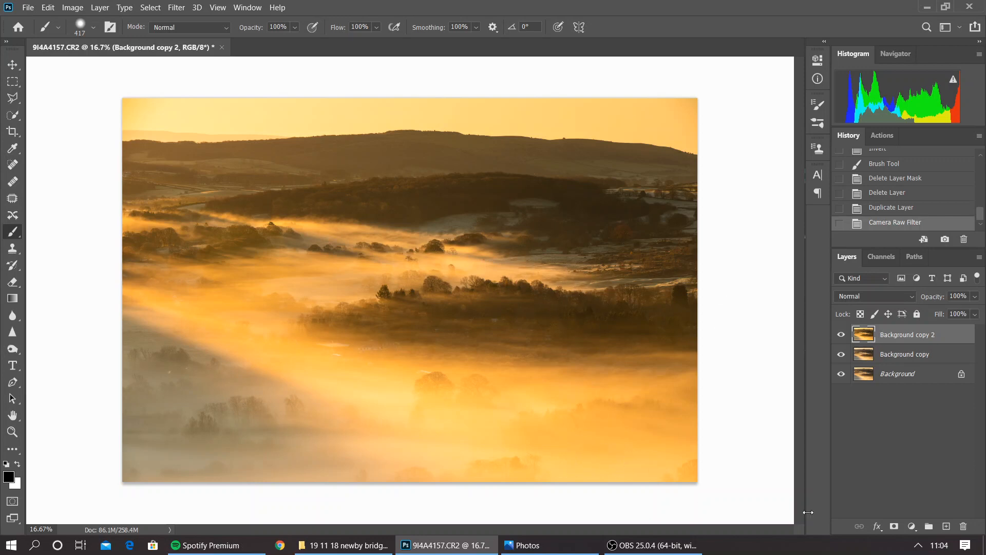
pyautogui.keyDown('alt'); pyautogui.click(893, 527); pyautogui.keyUp('alt')
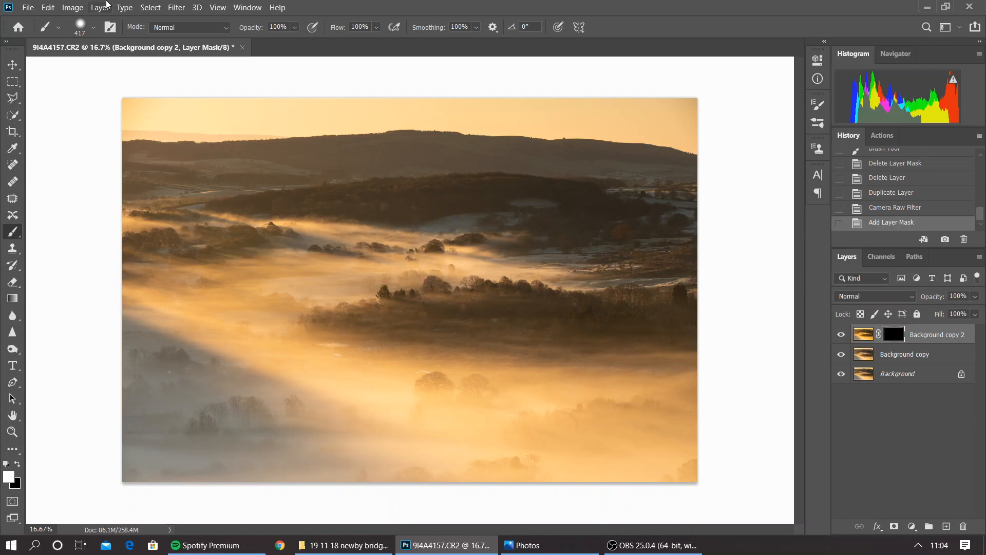
pyautogui.click(93, 32)
pyautogui.moveTo(105, 63)
pyautogui.mouseDown()
pyautogui.moveTo(150, 69)
pyautogui.moveTo(87, 95)
pyautogui.moveTo(29, 99)
pyautogui.mouseUp()
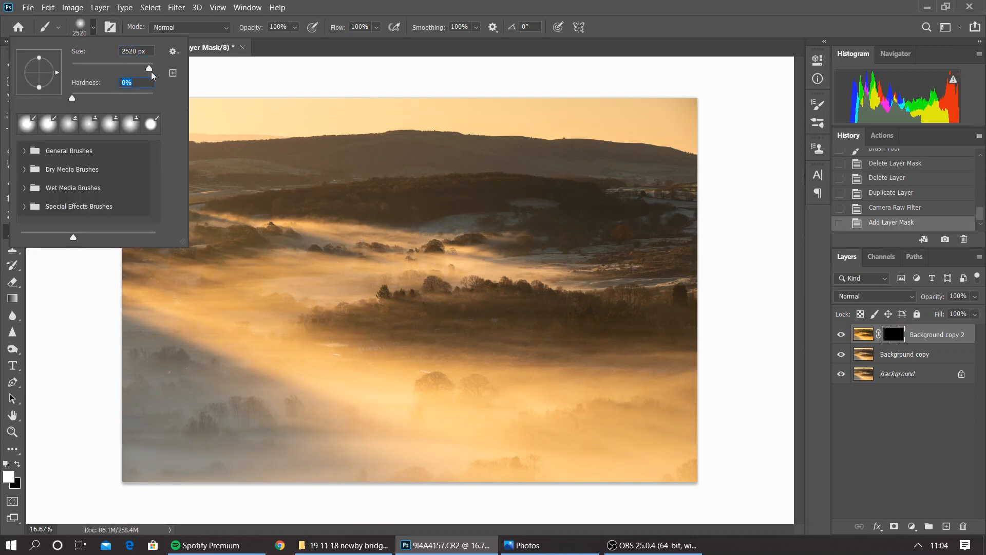
pyautogui.moveTo(149, 70); pyautogui.dragTo(147, 69)
pyautogui.click(295, 28)
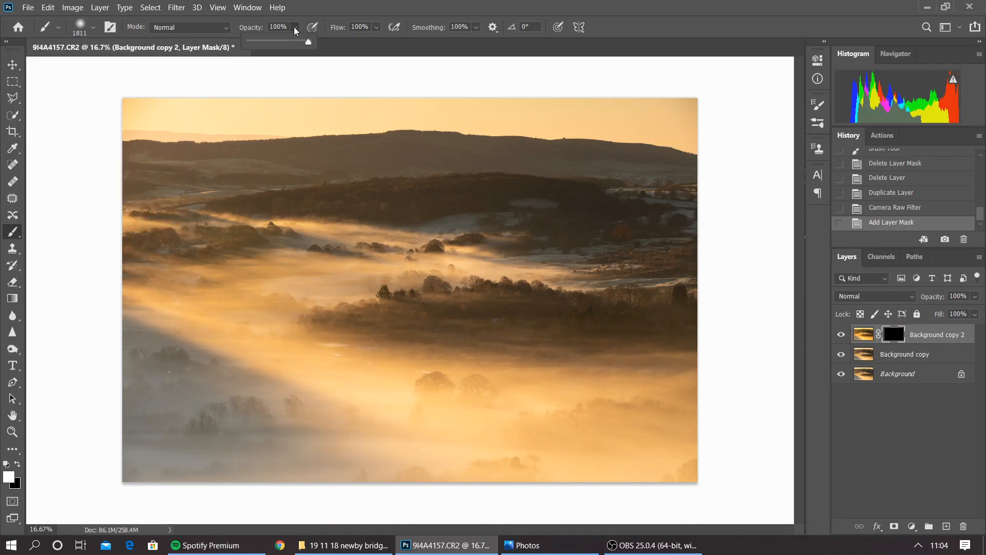
pyautogui.click(266, 41)
# Paint white on the Background copy 2 mask across the fog and central valley to reveal the warmer edit
pyautogui.moveTo(181, 269); pyautogui.dragTo(213, 286)
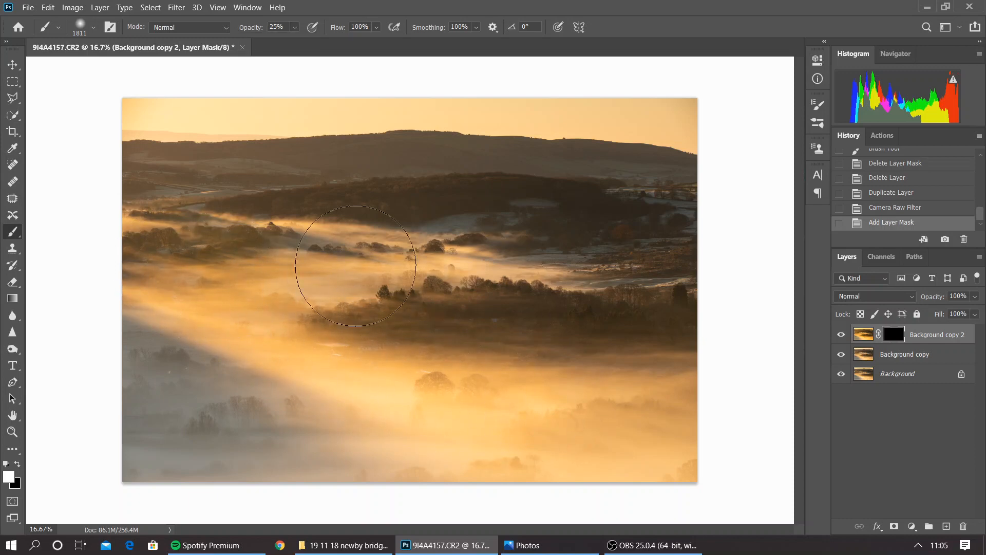
pyautogui.moveTo(300, 325); pyautogui.dragTo(257, 318)
pyautogui.moveTo(216, 312)
pyautogui.mouseDown()
pyautogui.moveTo(242, 310)
pyautogui.moveTo(419, 379)
pyautogui.moveTo(617, 365)
pyautogui.mouseUp()
pyautogui.moveTo(569, 291)
pyautogui.mouseDown()
pyautogui.moveTo(403, 316)
pyautogui.moveTo(475, 279)
pyautogui.moveTo(360, 314)
pyautogui.moveTo(570, 361)
pyautogui.moveTo(533, 390)
pyautogui.moveTo(309, 385)
pyautogui.moveTo(517, 408)
pyautogui.moveTo(472, 411)
pyautogui.mouseUp()
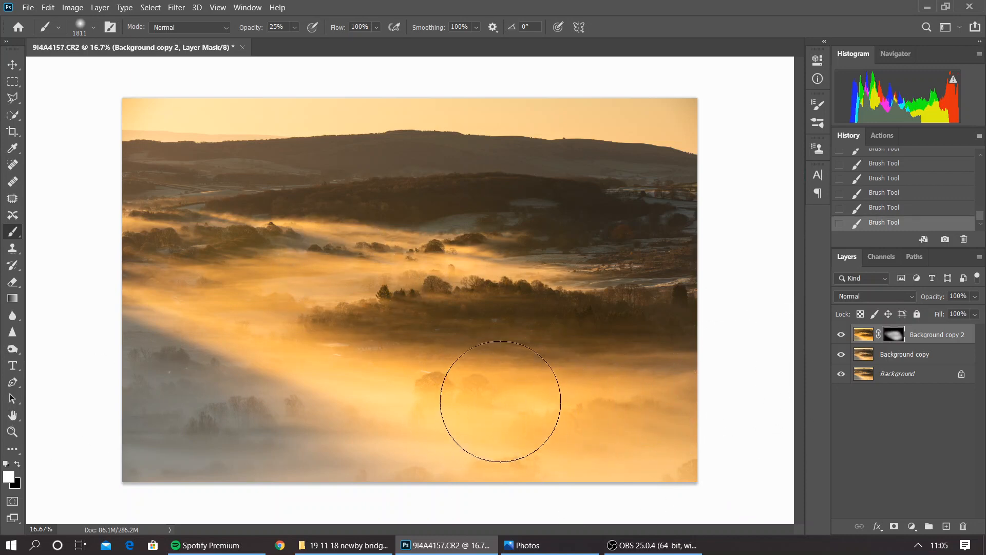
# Paint black on the mask over the lower fog with the 1811 px brush and along the dark tree line at 511 px
pyautogui.click(19, 465)
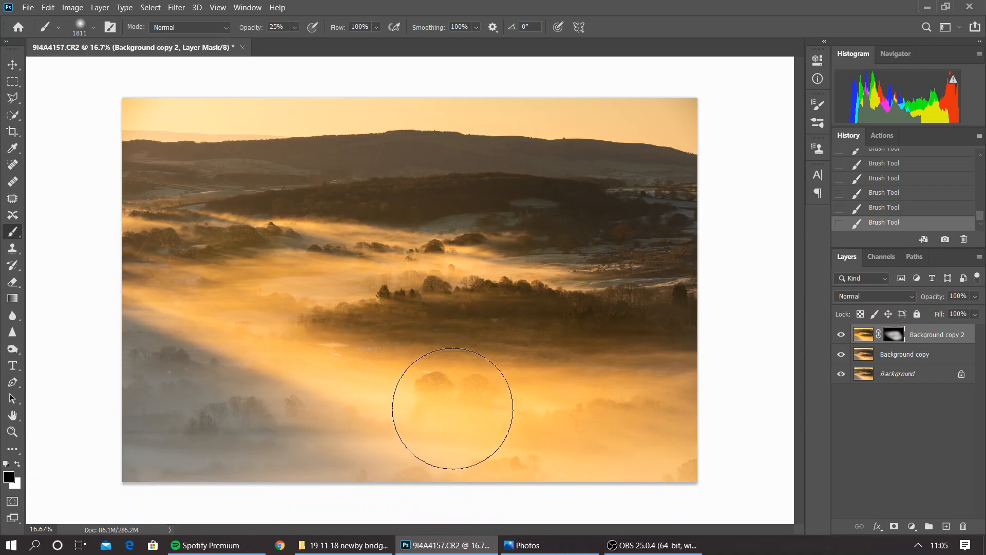
pyautogui.moveTo(454, 408)
pyautogui.mouseDown()
pyautogui.moveTo(505, 475)
pyautogui.moveTo(467, 410)
pyautogui.moveTo(534, 446)
pyautogui.moveTo(613, 428)
pyautogui.mouseUp()
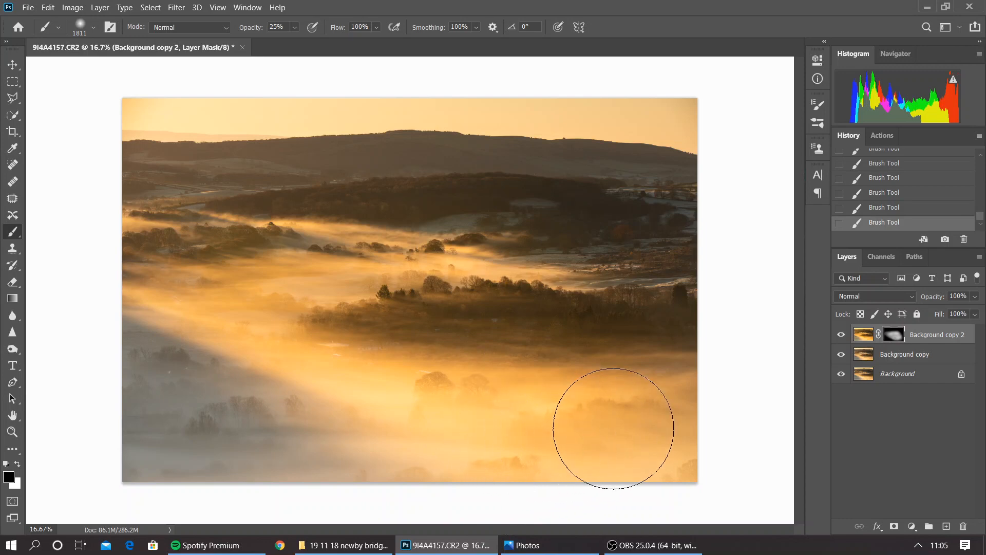
pyautogui.click(92, 28)
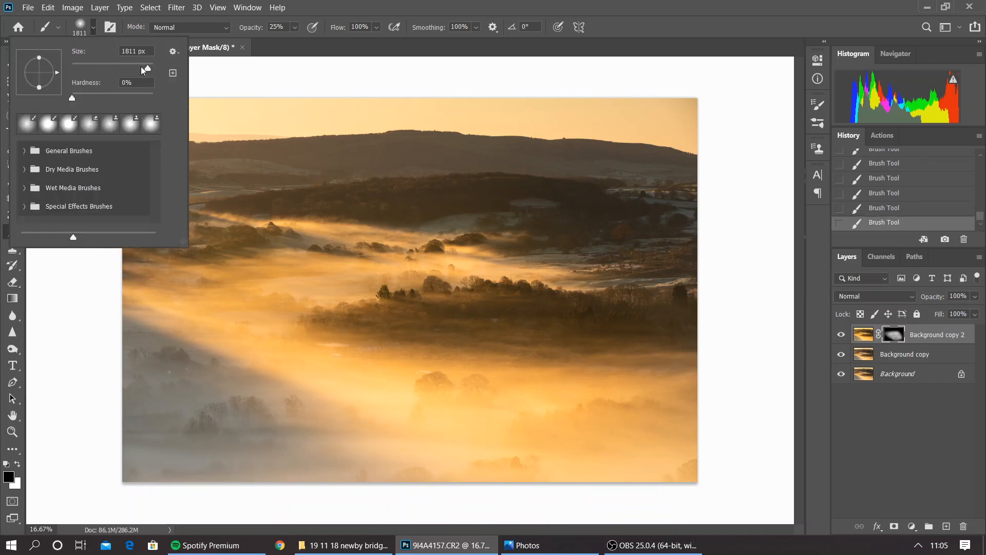
pyautogui.click(140, 67)
pyautogui.moveTo(145, 73); pyautogui.dragTo(150, 73)
pyautogui.moveTo(264, 337)
pyautogui.mouseDown()
pyautogui.moveTo(340, 354)
pyautogui.moveTo(619, 369)
pyautogui.mouseUp()
pyautogui.moveTo(618, 367)
pyautogui.mouseDown()
pyautogui.moveTo(538, 378)
pyautogui.moveTo(366, 360)
pyautogui.moveTo(226, 294)
pyautogui.moveTo(229, 284)
pyautogui.moveTo(240, 311)
pyautogui.mouseUp()
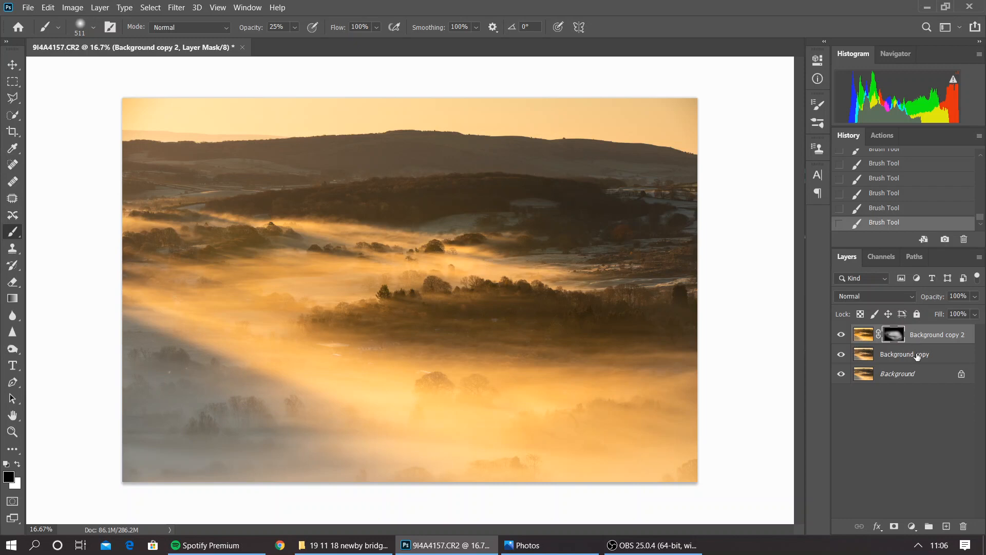
# Try merging Background copy 2 down into the layer beneath, and undo the merge
pyautogui.click(100, 8)
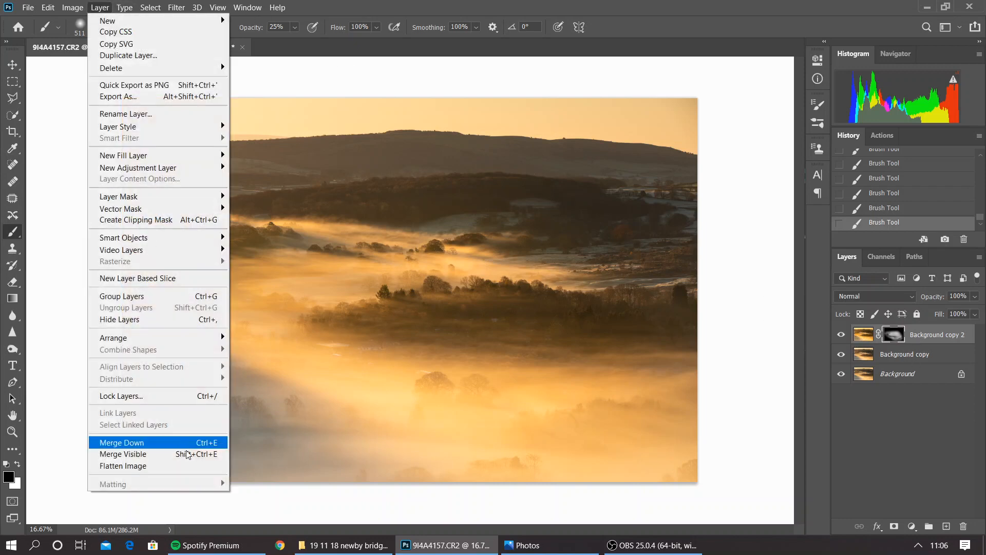
pyautogui.click(178, 441)
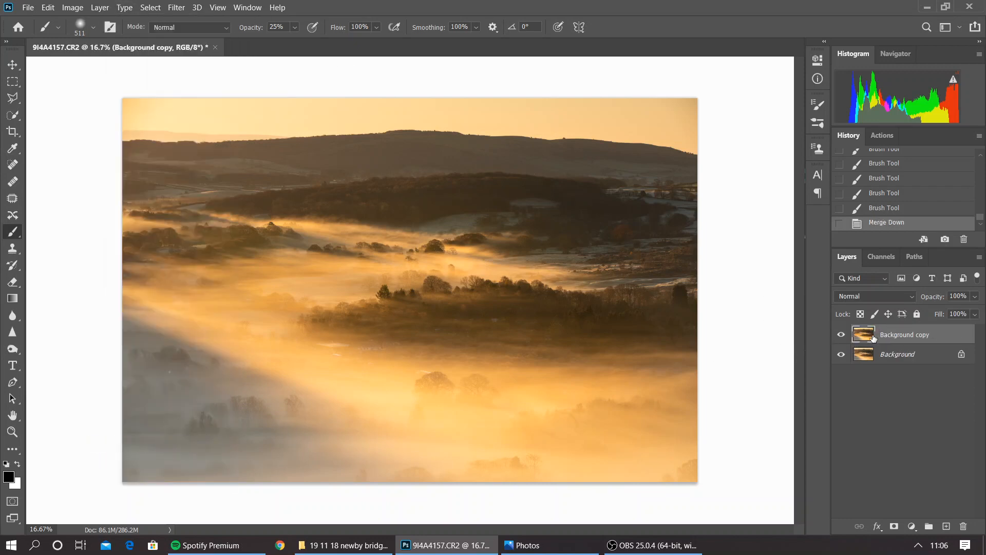
pyautogui.click(841, 335)
pyautogui.click(841, 336)
pyautogui.click(886, 212)
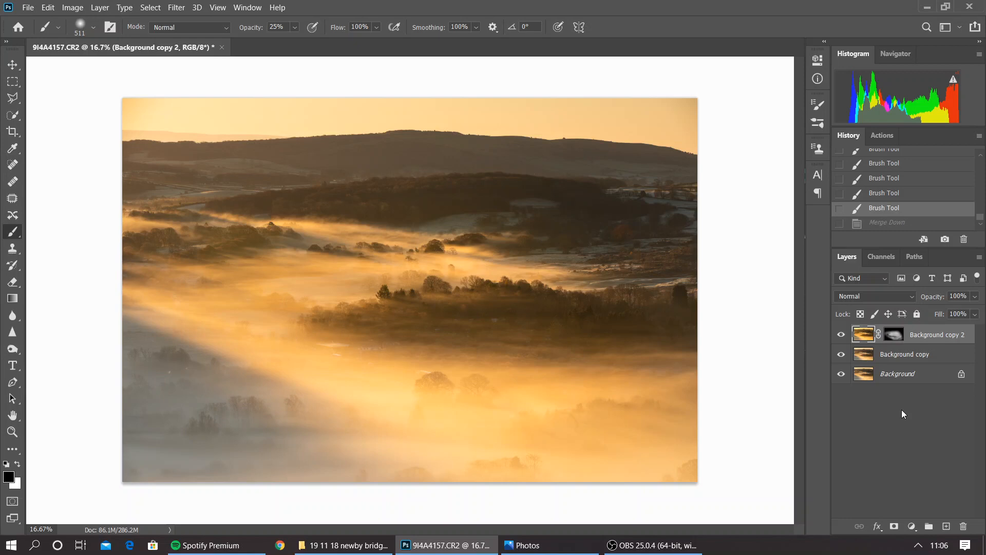
# Stamp all visible layers into a new layer on top and toggle its visibility to compare
pyautogui.hotkey('ctrl', 'alt', 'e')
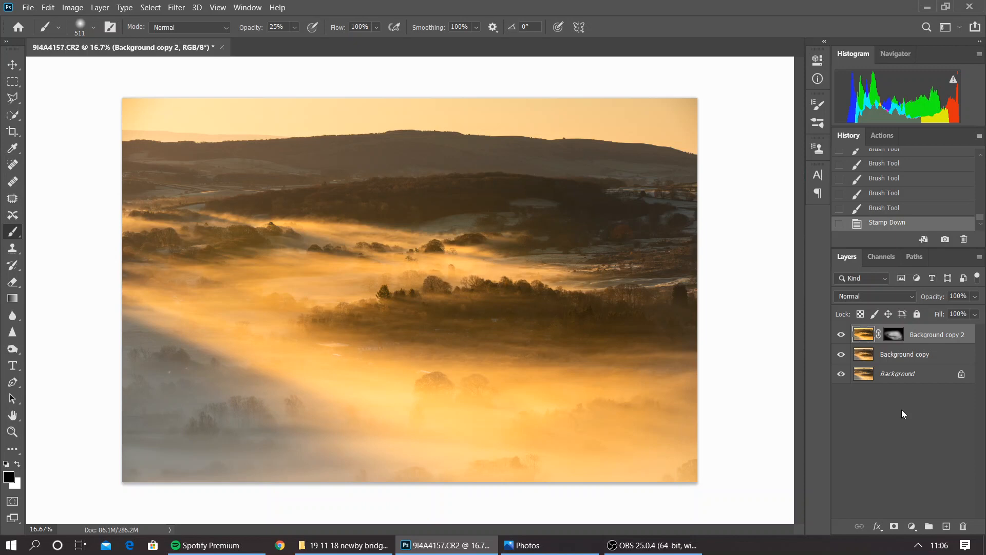
pyautogui.hotkey('ctrl', 'shift', 'alt', 'e')
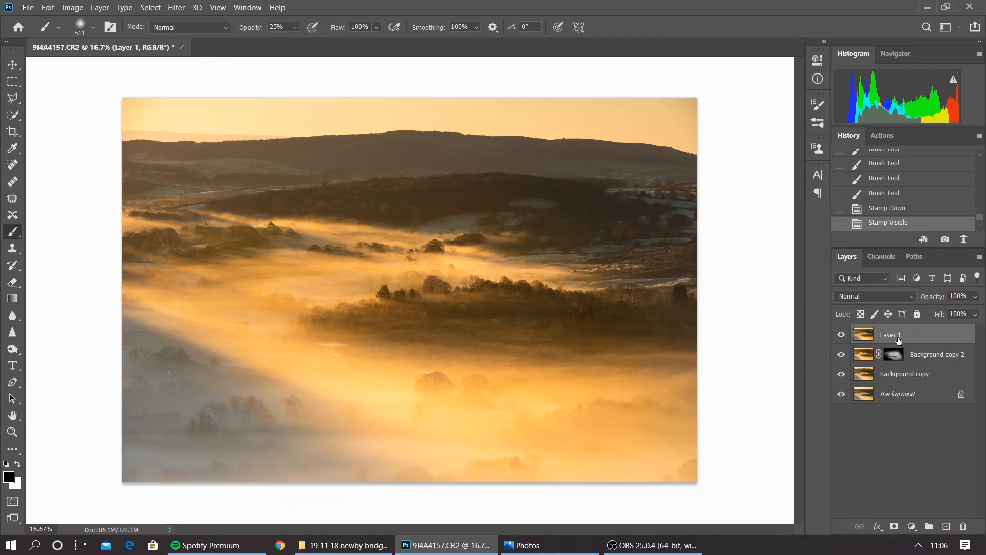
pyautogui.click(842, 336)
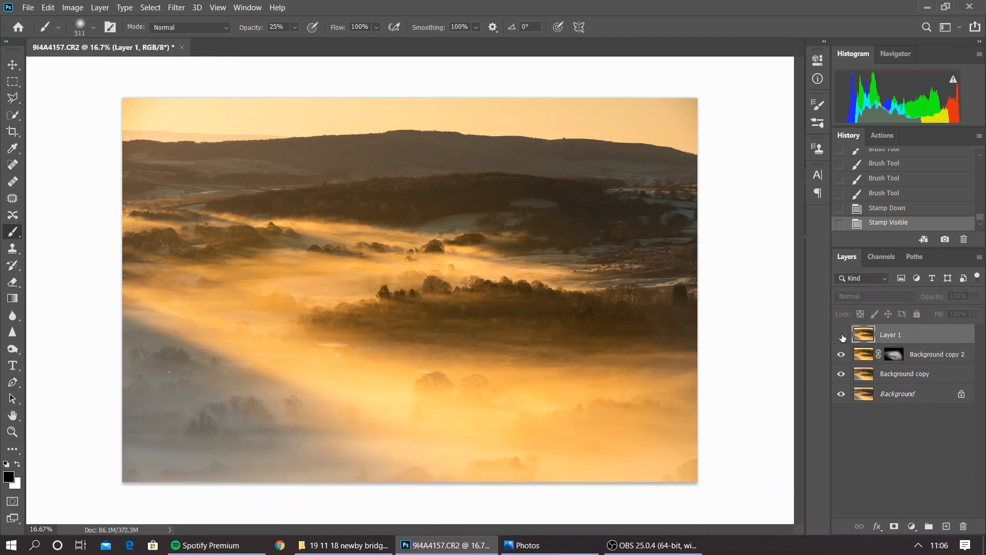
pyautogui.click(842, 337)
pyautogui.click(842, 336)
pyautogui.click(841, 334)
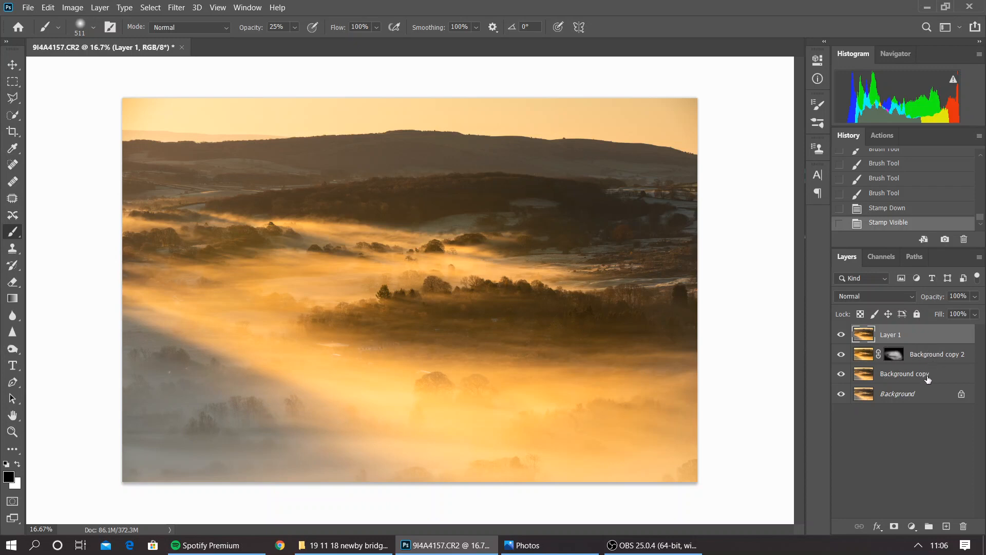
# Delete the masked Background copy 2 layer and toggle Layer 1's visibility to compare it with Background copy
pyautogui.click(921, 357)
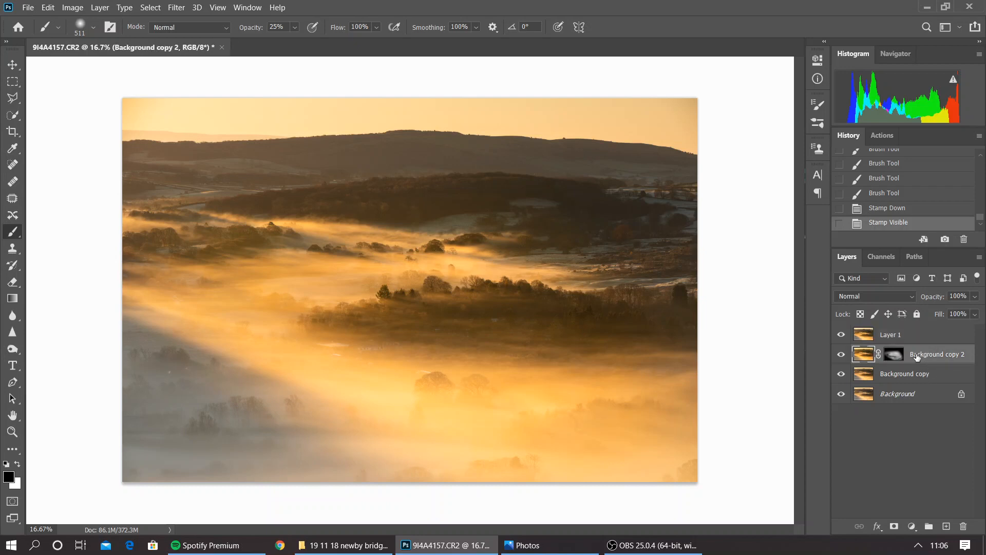
pyautogui.moveTo(916, 357); pyautogui.dragTo(963, 526)
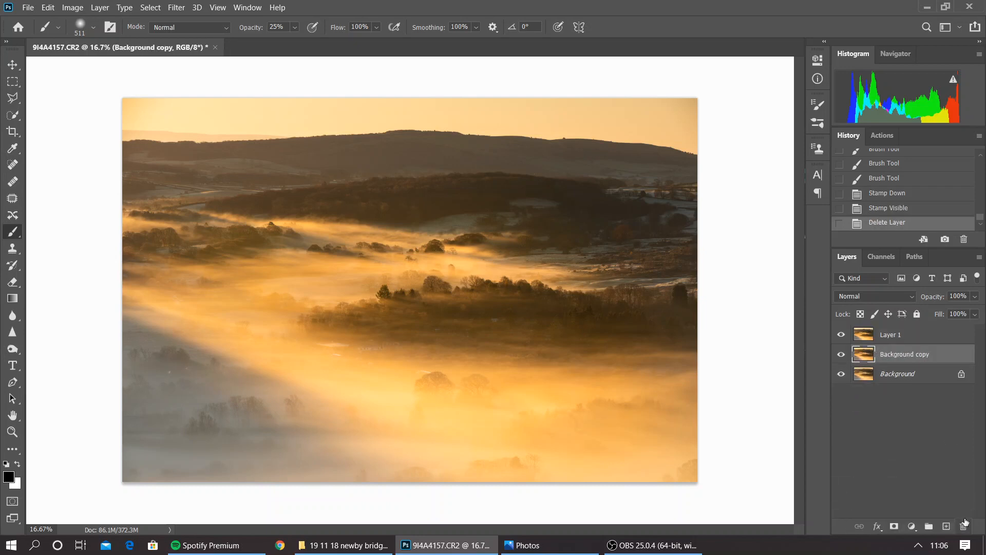
pyautogui.click(841, 335)
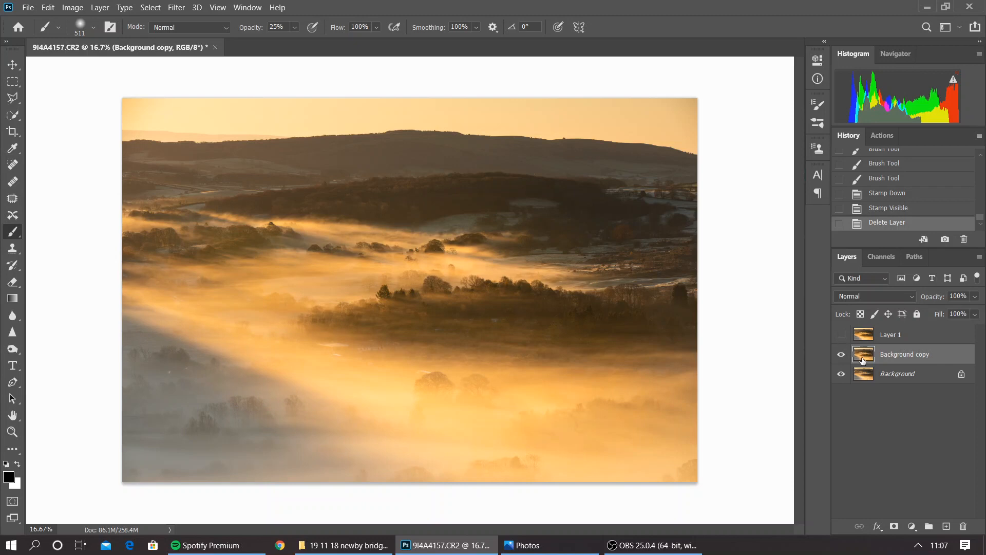
pyautogui.click(898, 338)
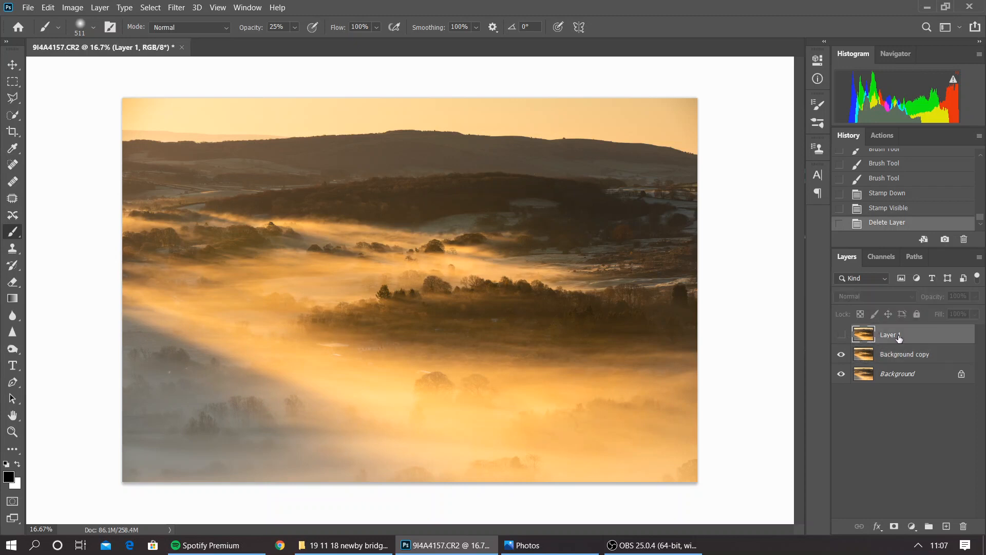
pyautogui.click(842, 335)
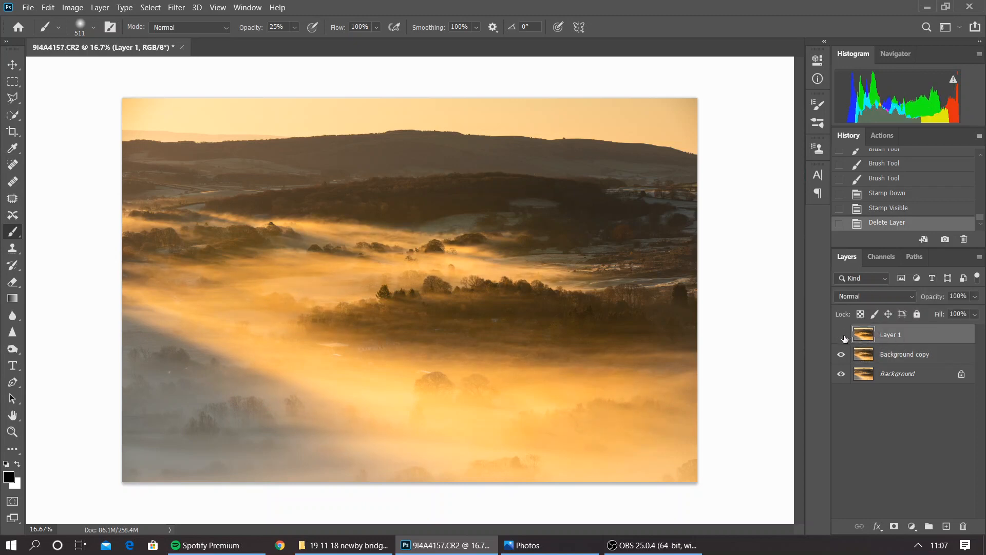
pyautogui.click(841, 335)
# Add a Brightness/Contrast adjustment layer with Brightness 15 and Contrast -20, and toggle its visibility to compare
pyautogui.click(912, 526)
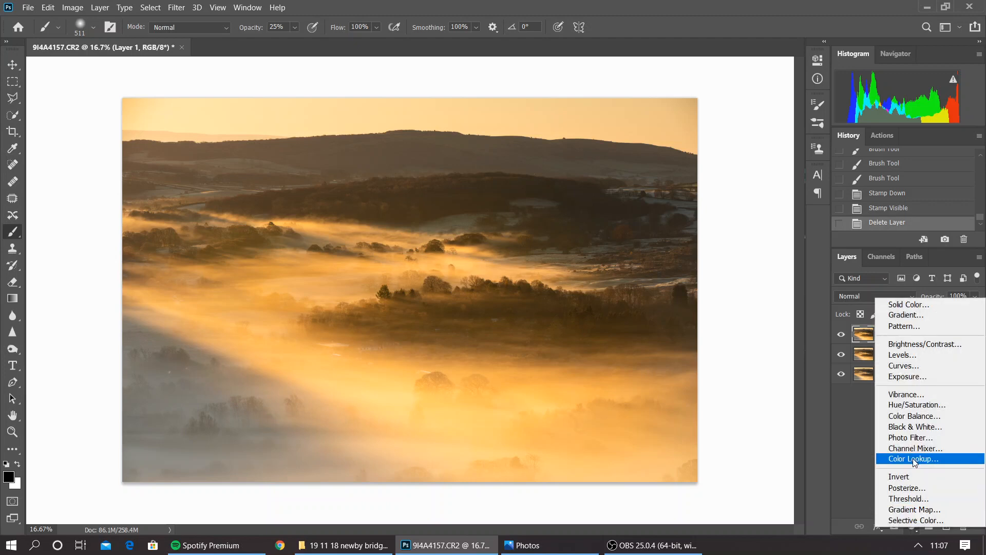
pyautogui.click(928, 347)
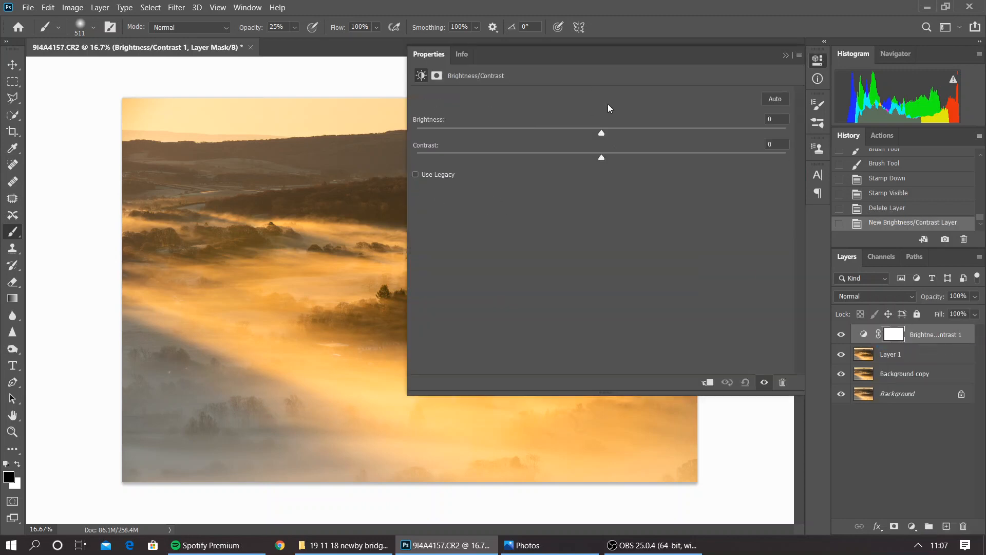
pyautogui.moveTo(601, 132); pyautogui.dragTo(528, 156)
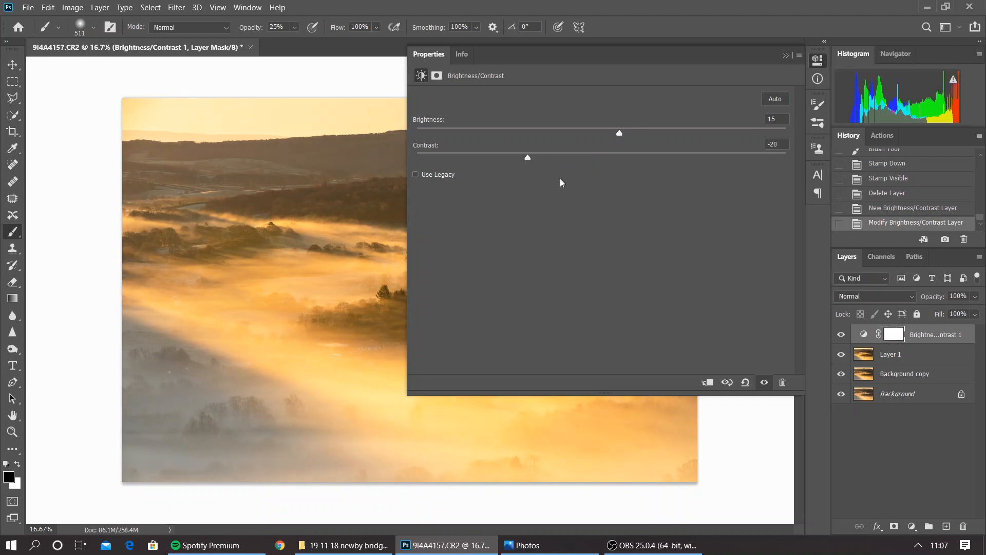
pyautogui.click(785, 55)
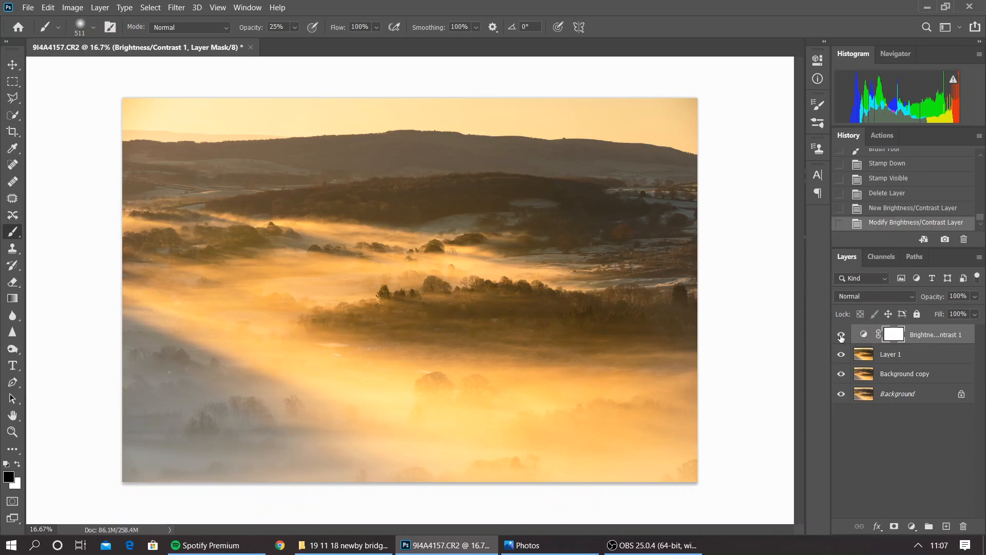
pyautogui.click(841, 335)
pyautogui.click(840, 335)
# Paint black around the photo's edges on the adjustment layer's mask with a 3228 px brush at 100% opacity
pyautogui.click(90, 28)
pyautogui.moveTo(146, 70); pyautogui.dragTo(150, 70)
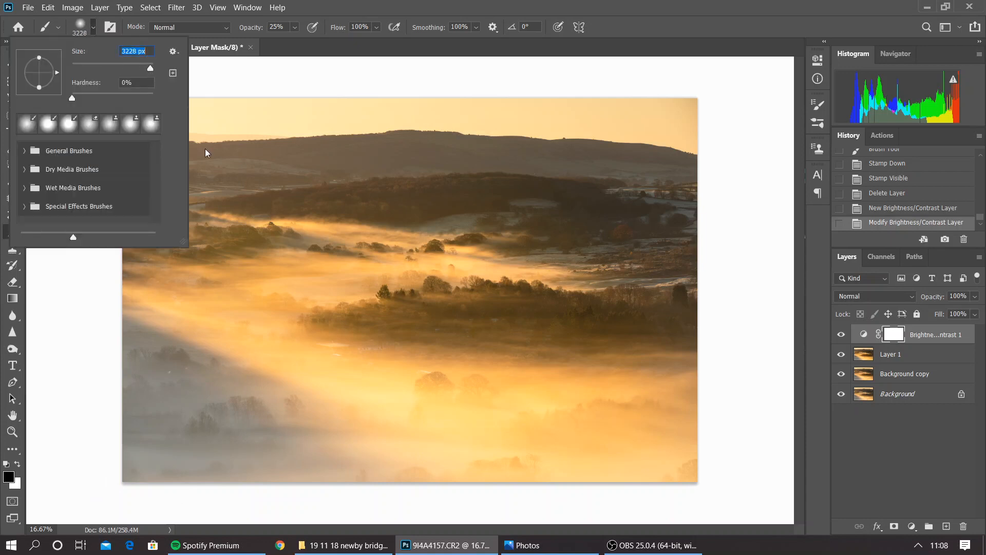
pyautogui.click(298, 24)
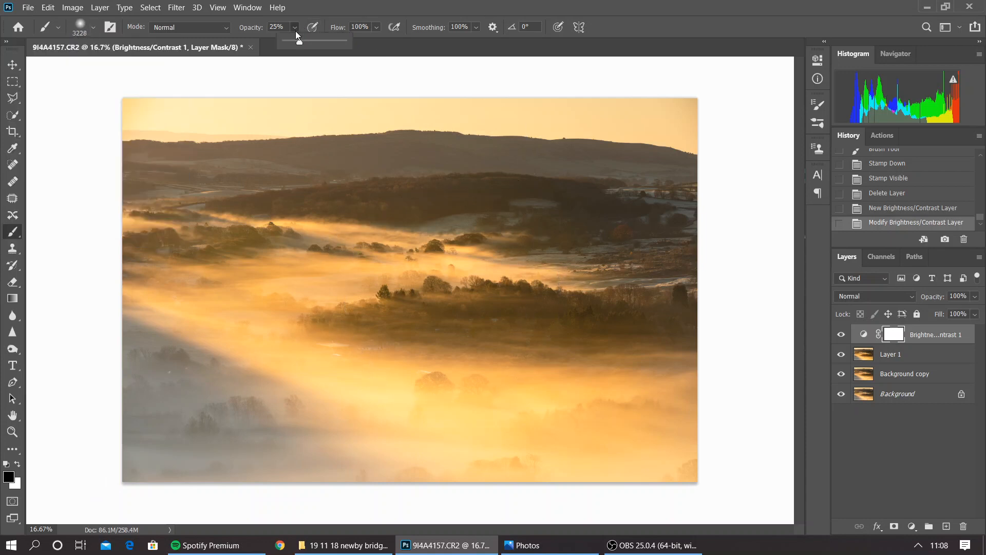
pyautogui.moveTo(295, 31); pyautogui.dragTo(452, 103)
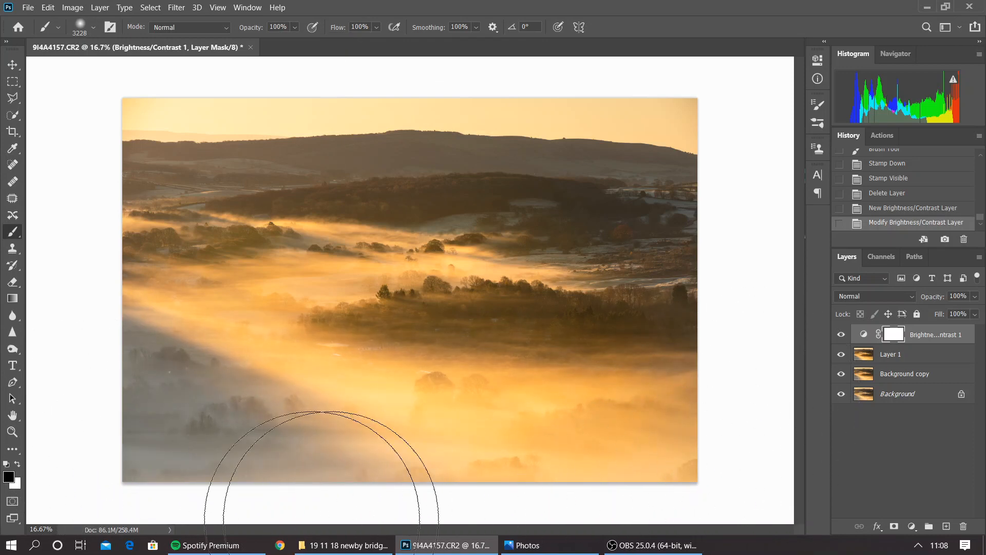
pyautogui.moveTo(19, 308); pyautogui.dragTo(19, 307)
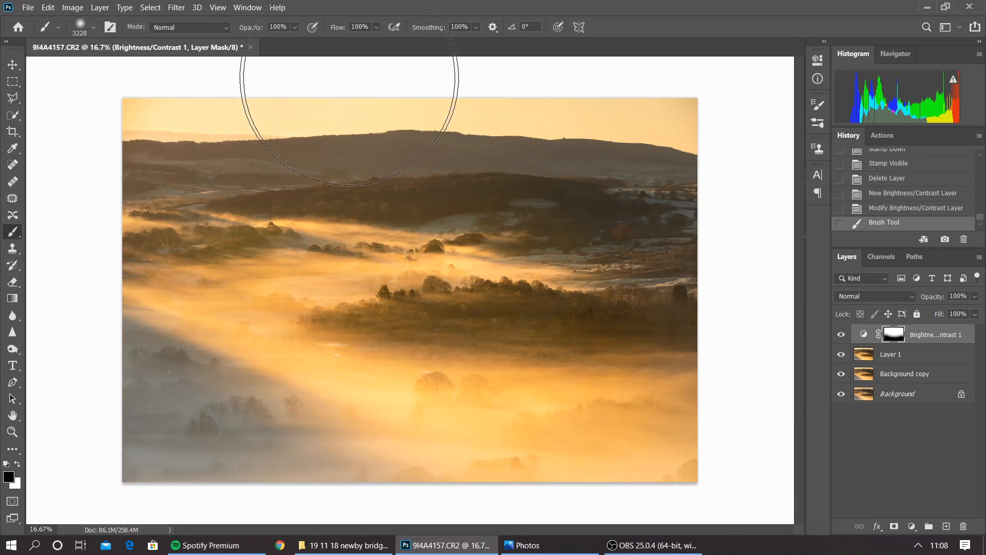
pyautogui.moveTo(836, 66); pyautogui.dragTo(855, 123)
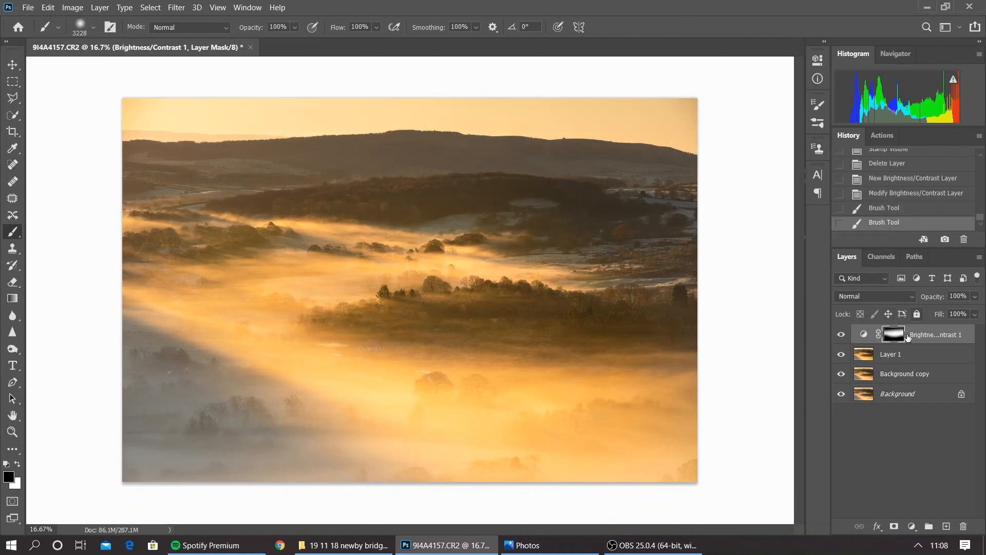
pyautogui.moveTo(719, 156)
pyautogui.mouseDown()
pyautogui.moveTo(755, 323)
pyautogui.moveTo(760, 475)
pyautogui.mouseUp()
pyautogui.moveTo(49, 247); pyautogui.dragTo(88, 457)
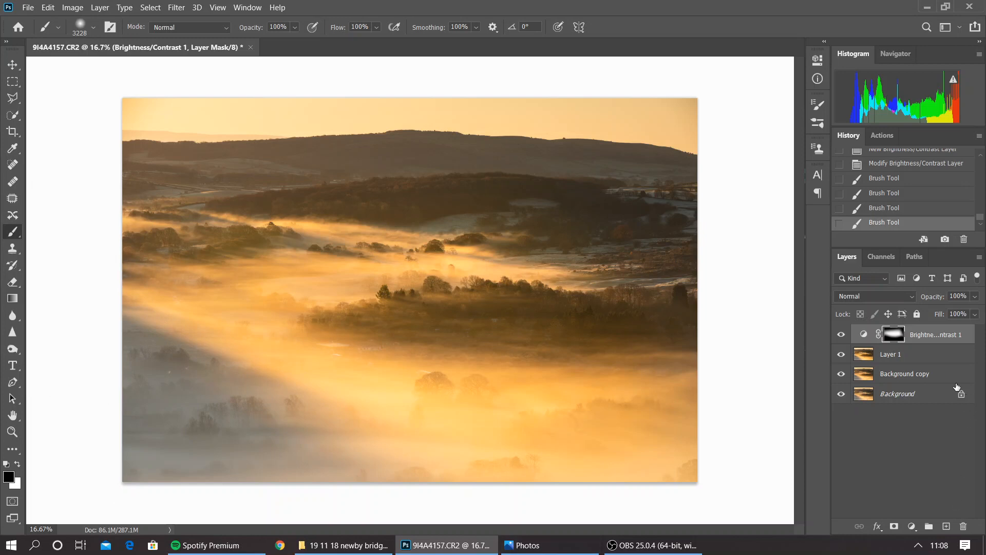
# Paint white over the central valley on the Brightness/Contrast mask to restore the adjustment there
pyautogui.click(17, 466)
pyautogui.moveTo(303, 334)
pyautogui.mouseDown()
pyautogui.moveTo(371, 364)
pyautogui.moveTo(446, 365)
pyautogui.moveTo(504, 358)
pyautogui.moveTo(523, 336)
pyautogui.mouseUp()
pyautogui.moveTo(534, 262)
pyautogui.mouseDown()
pyautogui.moveTo(374, 257)
pyautogui.moveTo(306, 242)
pyautogui.moveTo(543, 286)
pyautogui.mouseUp()
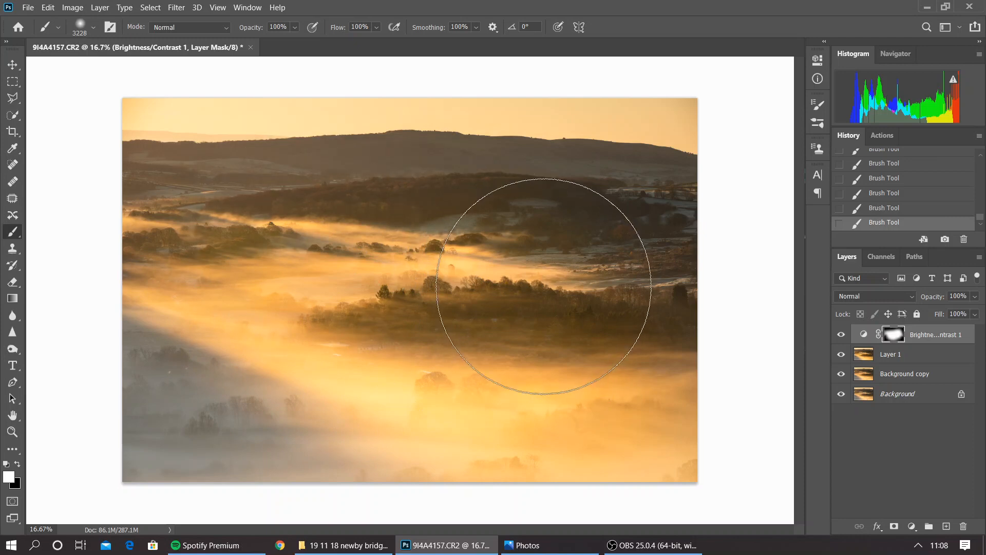
# Toggle the Brightness/Contrast layer's visibility to compare its masked effect, and delete the layer
pyautogui.click(841, 334)
pyautogui.click(842, 335)
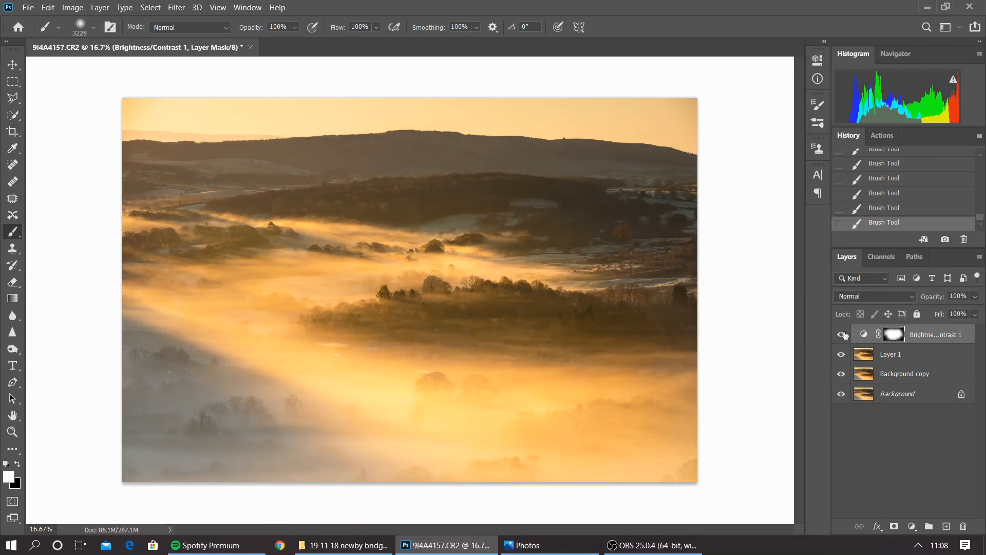
pyautogui.click(842, 335)
pyautogui.click(842, 335)
pyautogui.click(843, 334)
pyautogui.moveTo(917, 336); pyautogui.dragTo(964, 526)
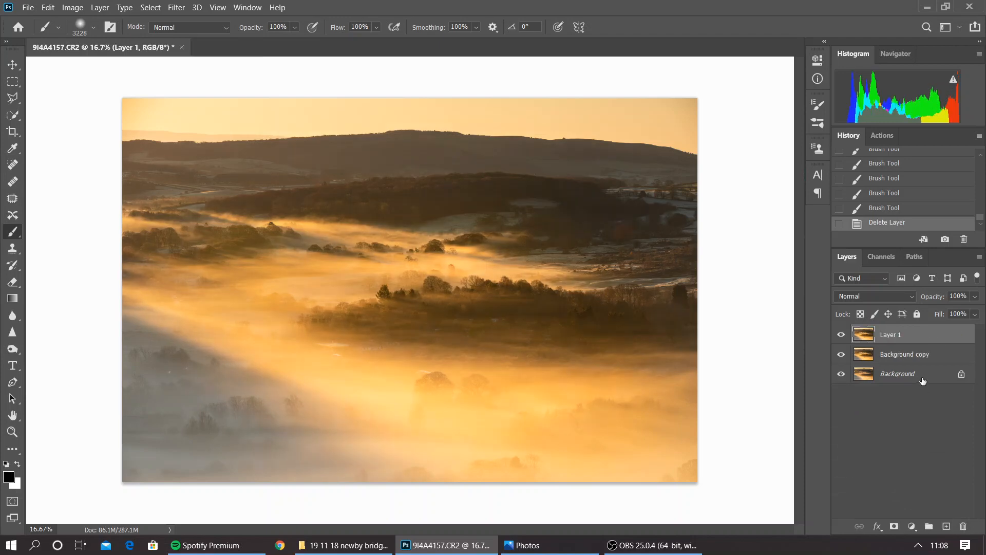
pyautogui.rightClick(900, 354)
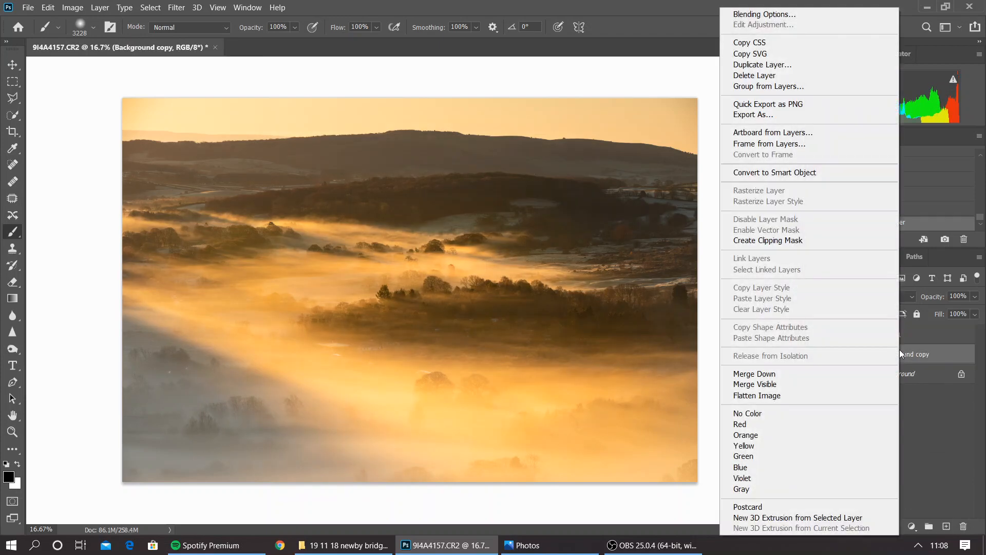
pyautogui.click(917, 412)
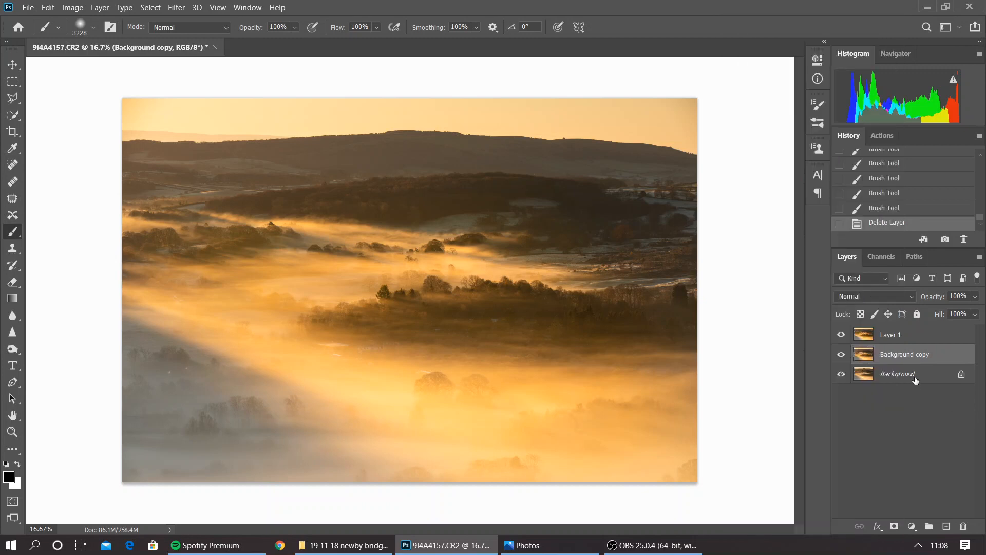
pyautogui.click(919, 338)
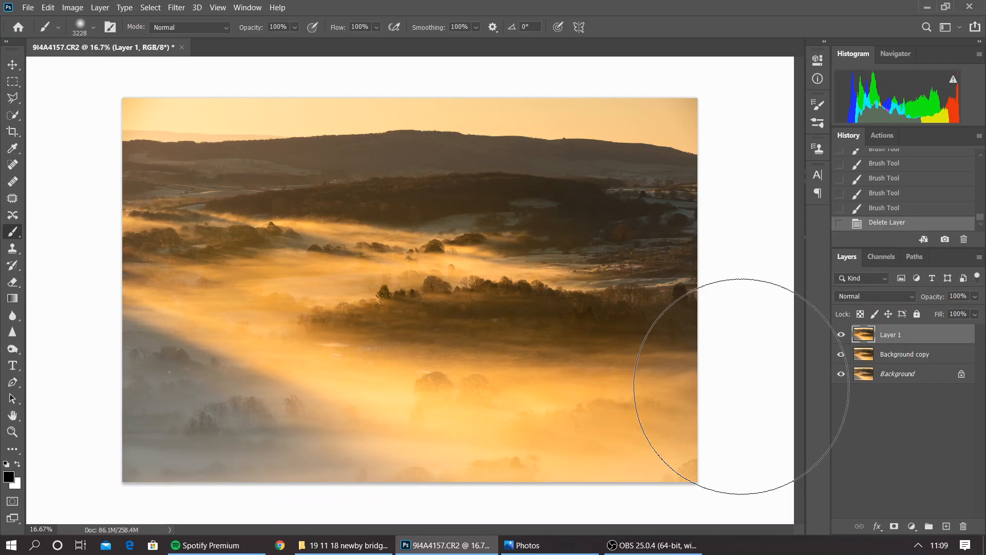
pyautogui.moveTo(653, 545)
pyautogui.click(593, 525)
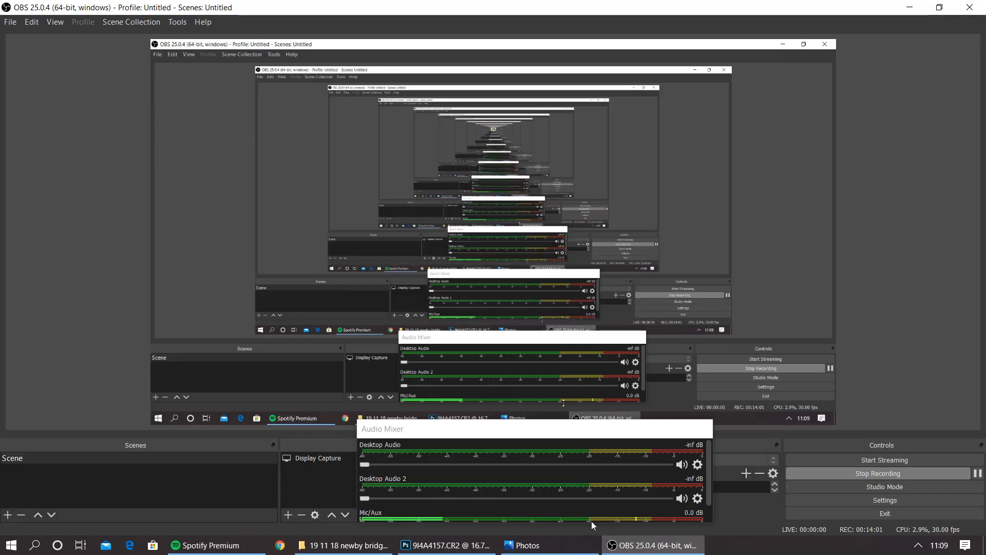